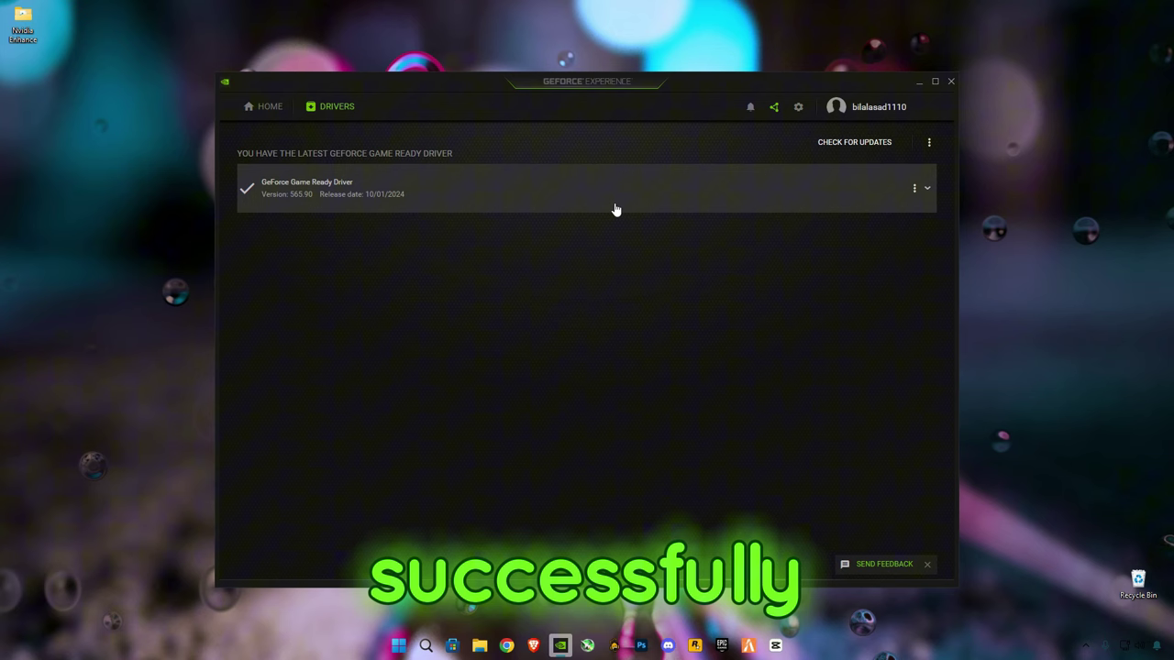
Review GeForce Experience's General settings: In-Game Overlay, Image Scaling, Notifications and Downloads
left_click(799, 109)
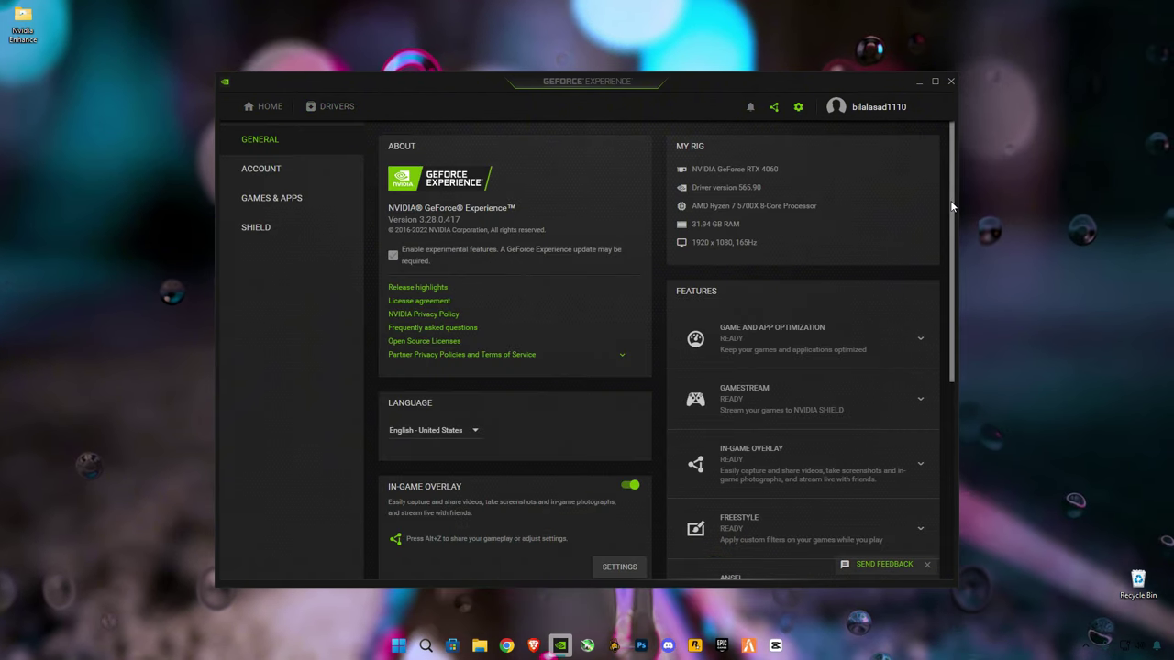
scroll(951, 207, "down", 1)
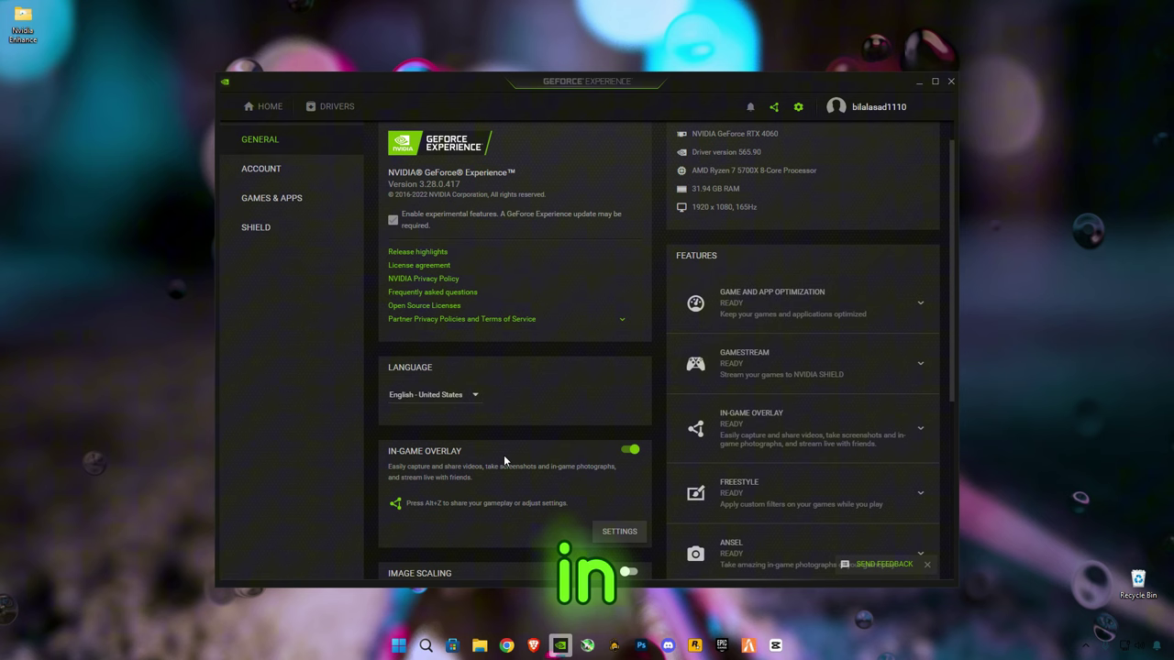
left_click_drag(954, 274, 954, 330)
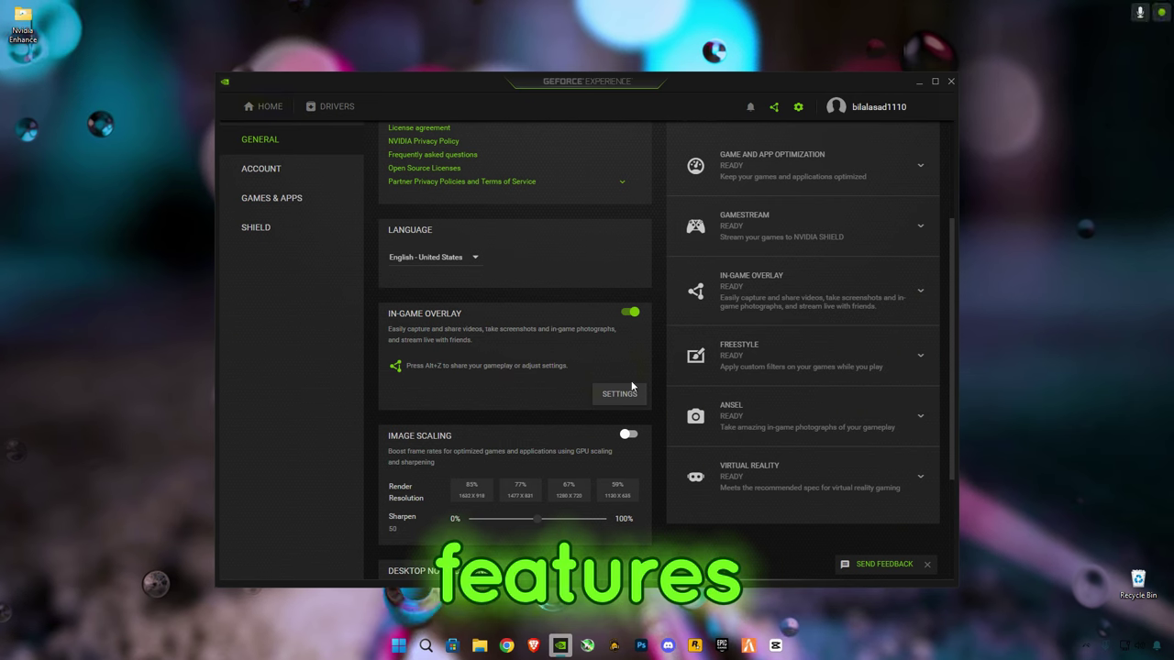
scroll(546, 286, "down", 1)
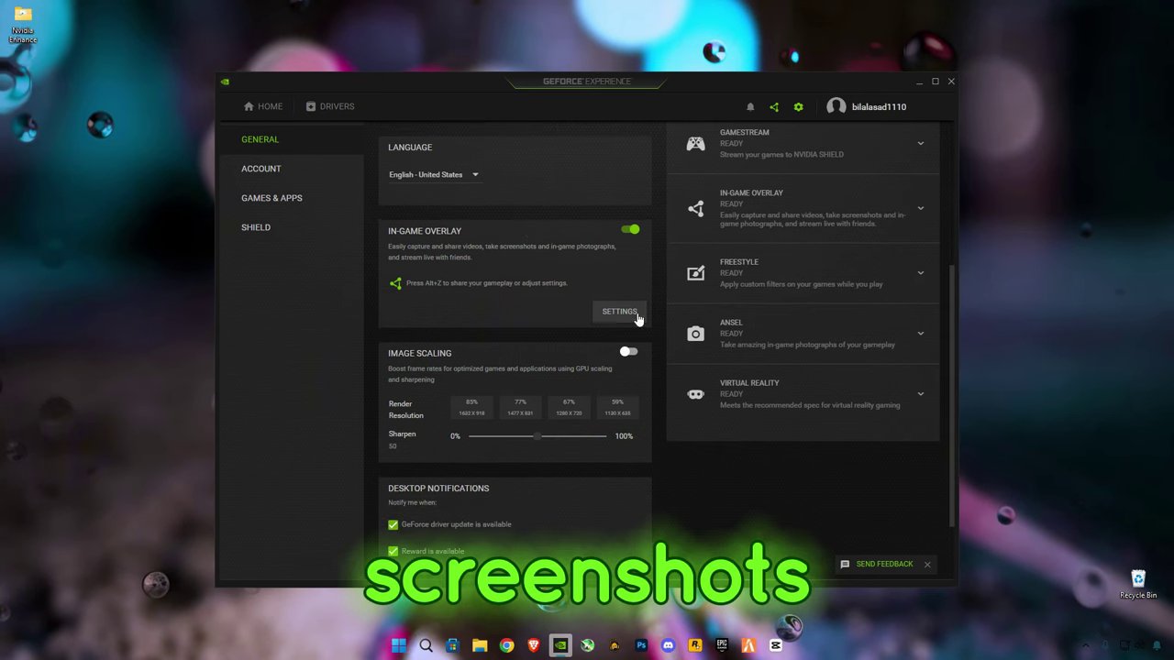
left_click_drag(949, 383, 952, 404)
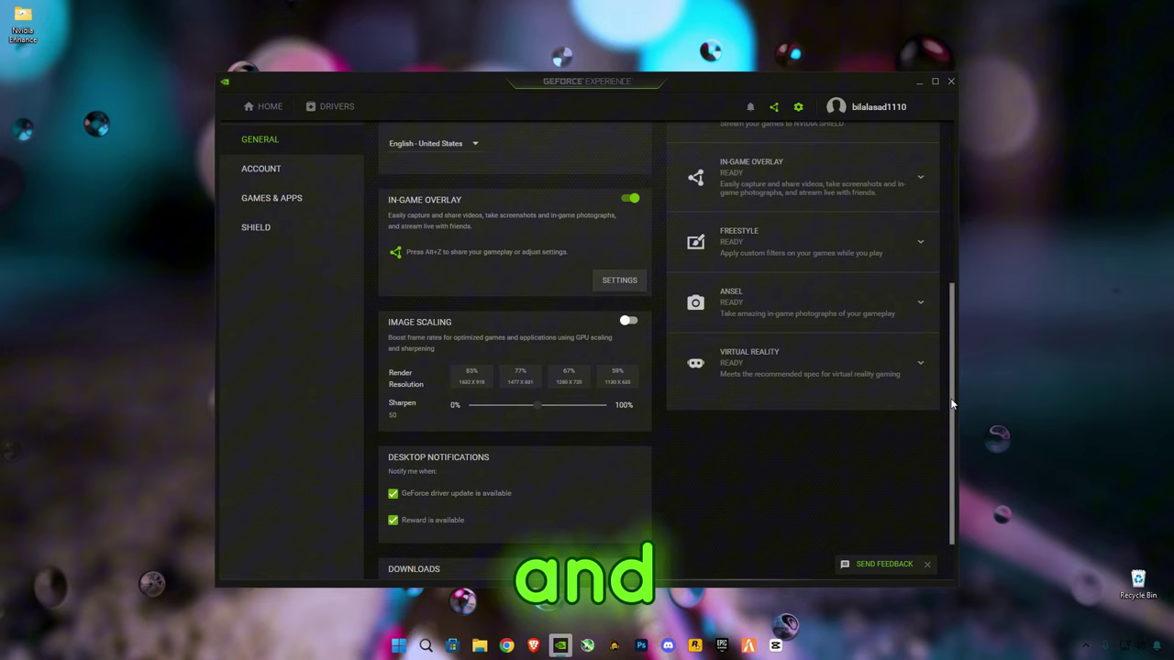
scroll(497, 446, "down", 1)
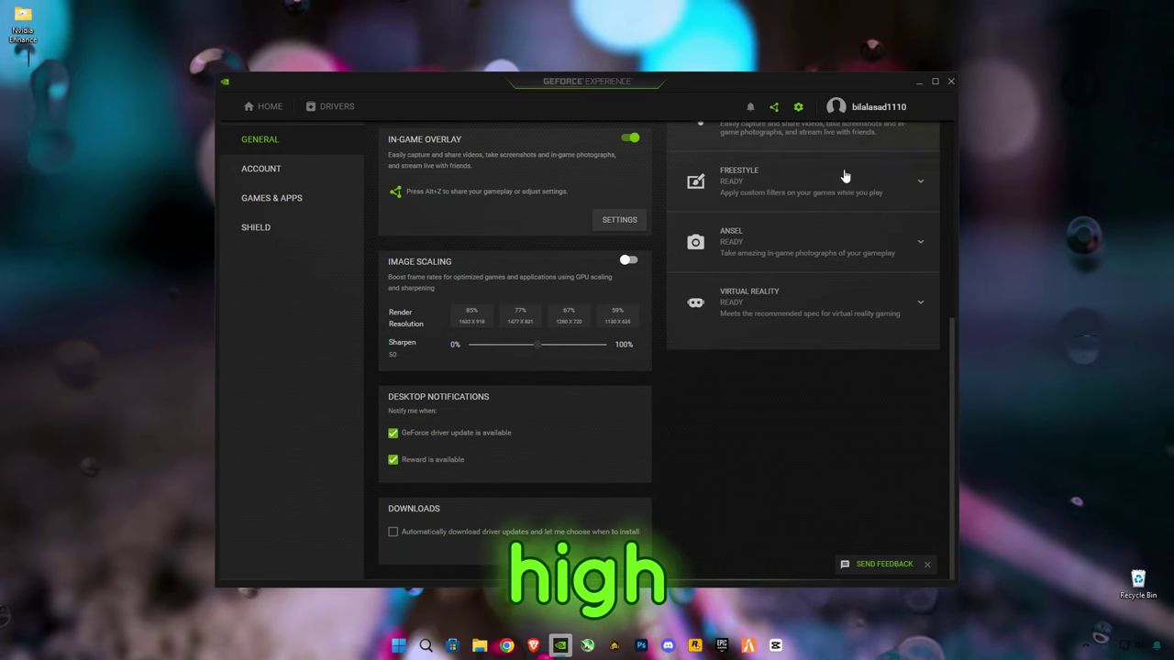
Close GeForce Experience and select nvidia enhance.reg in the desktop's Nvidia Enhance folder
left_click(952, 83)
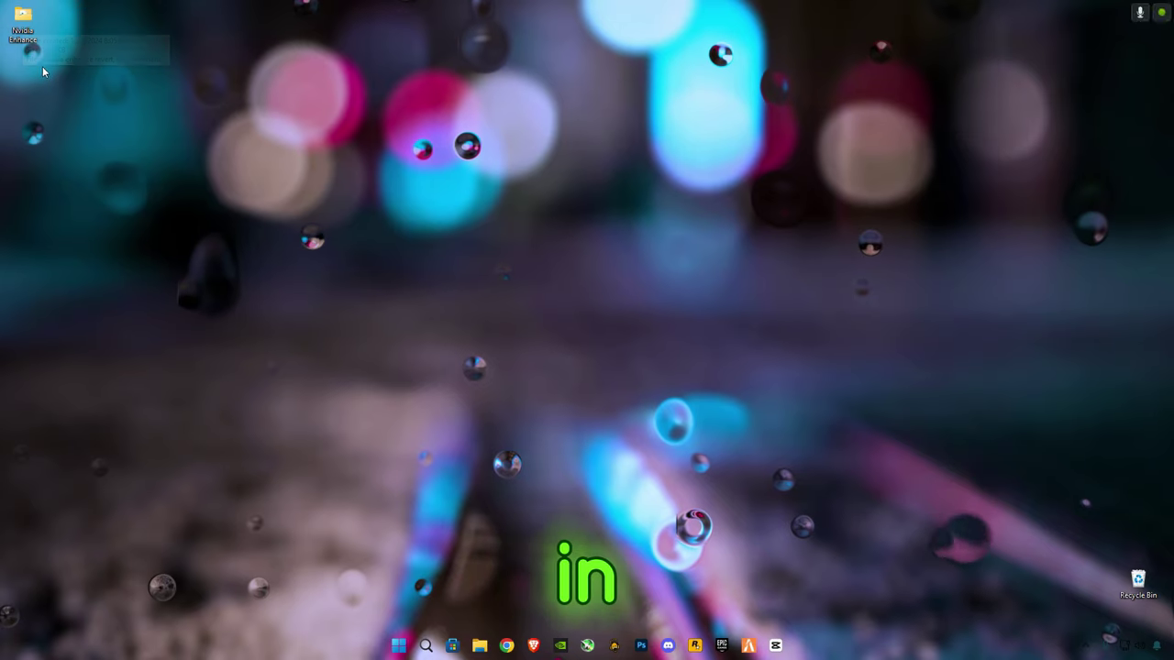
double_click(37, 35)
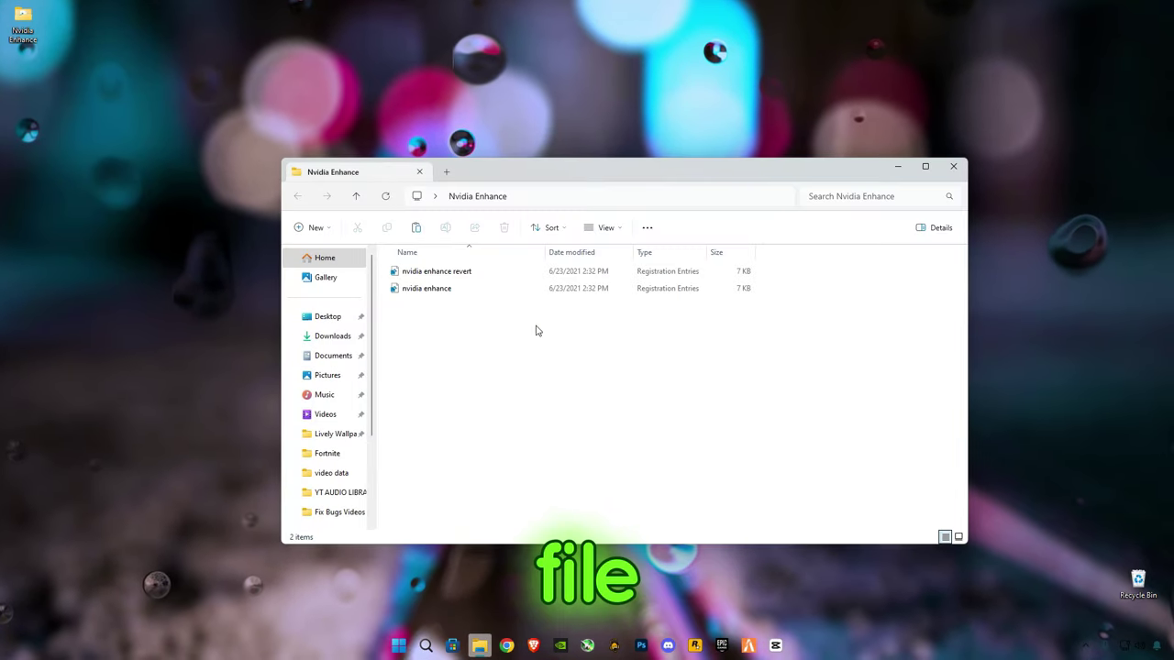
left_click(435, 293)
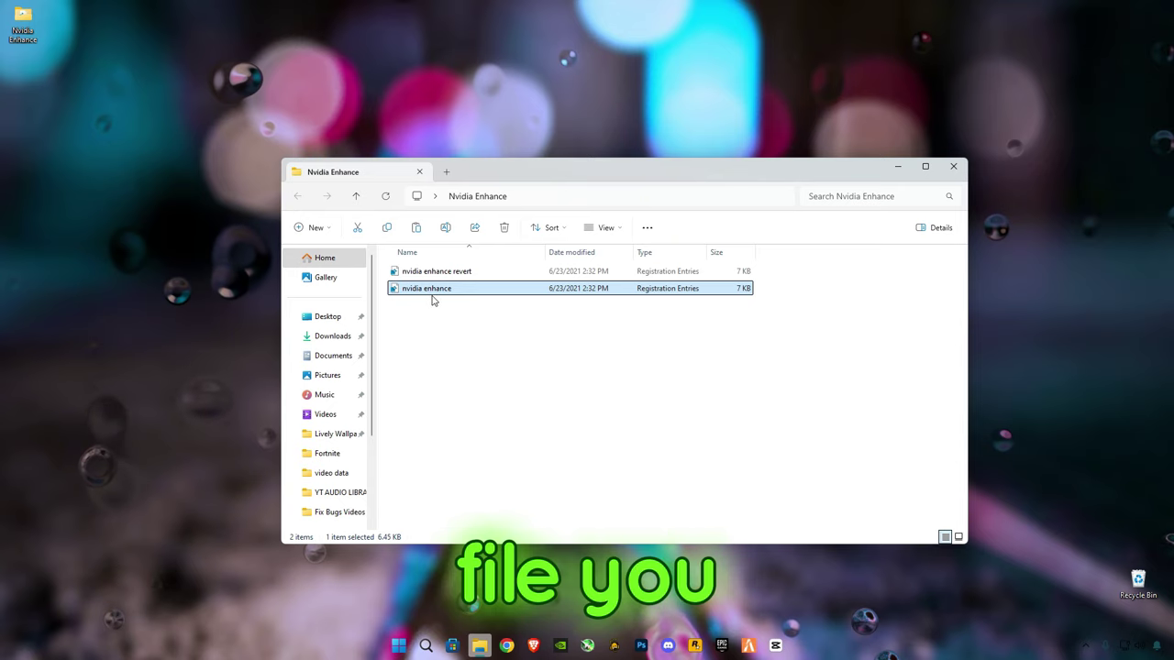
Merge nvidia enhance.reg into the registry, confirming each prompt, and close the folder
double_click(433, 291)
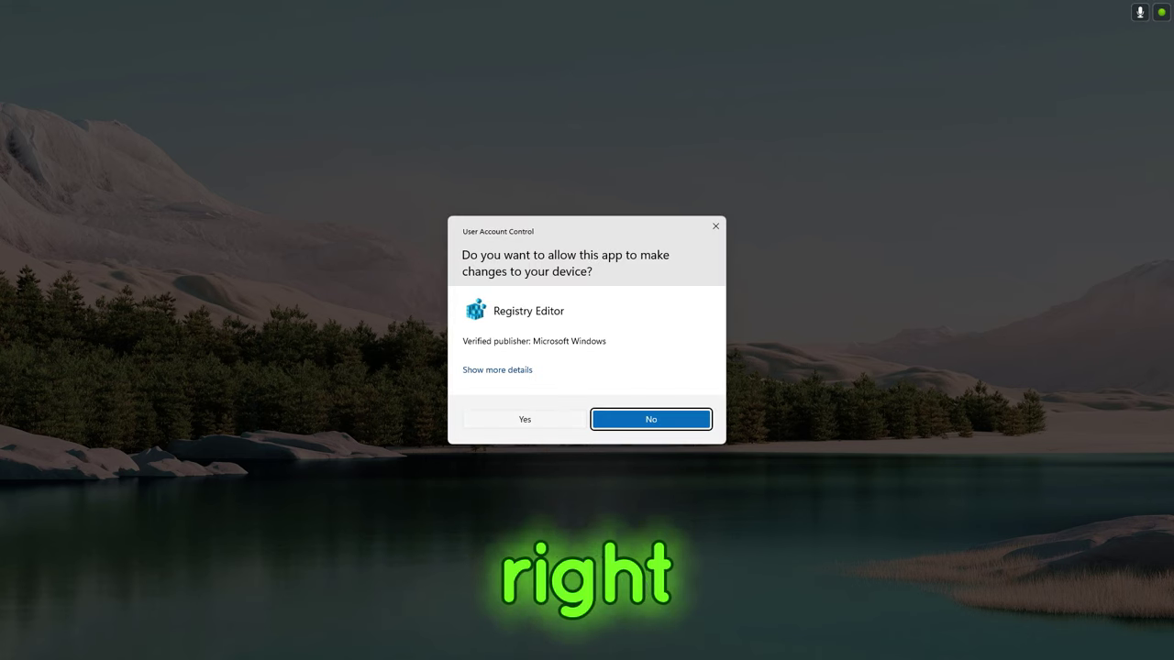
left_click(525, 419)
left_click(678, 335)
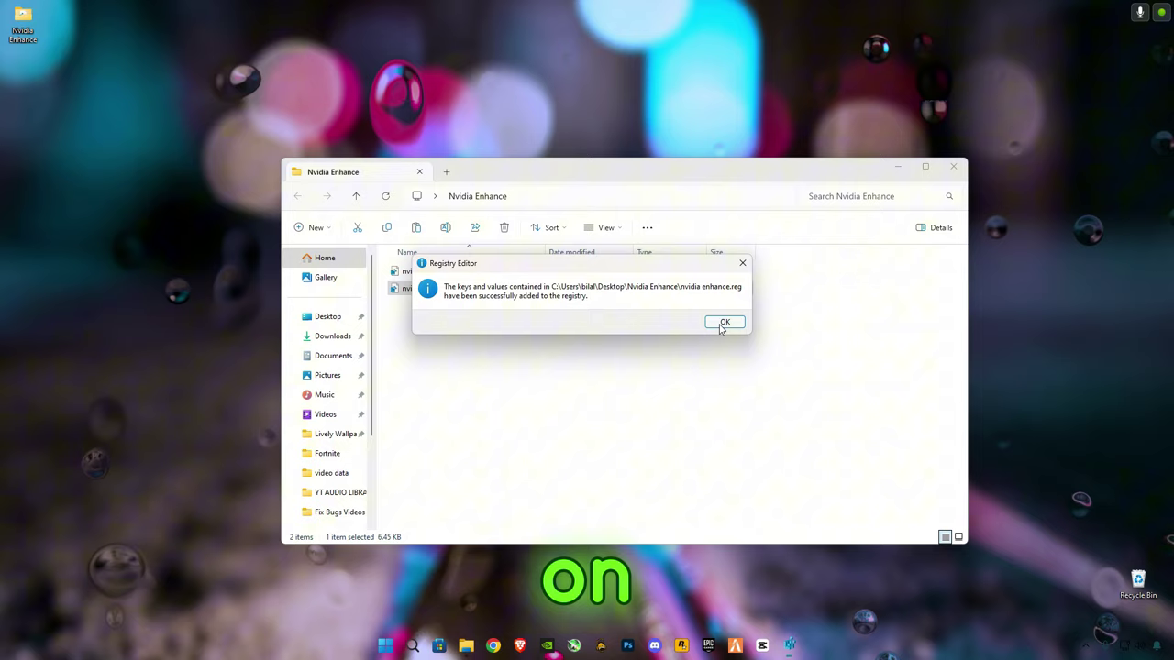
left_click(724, 323)
key("alt+F4")
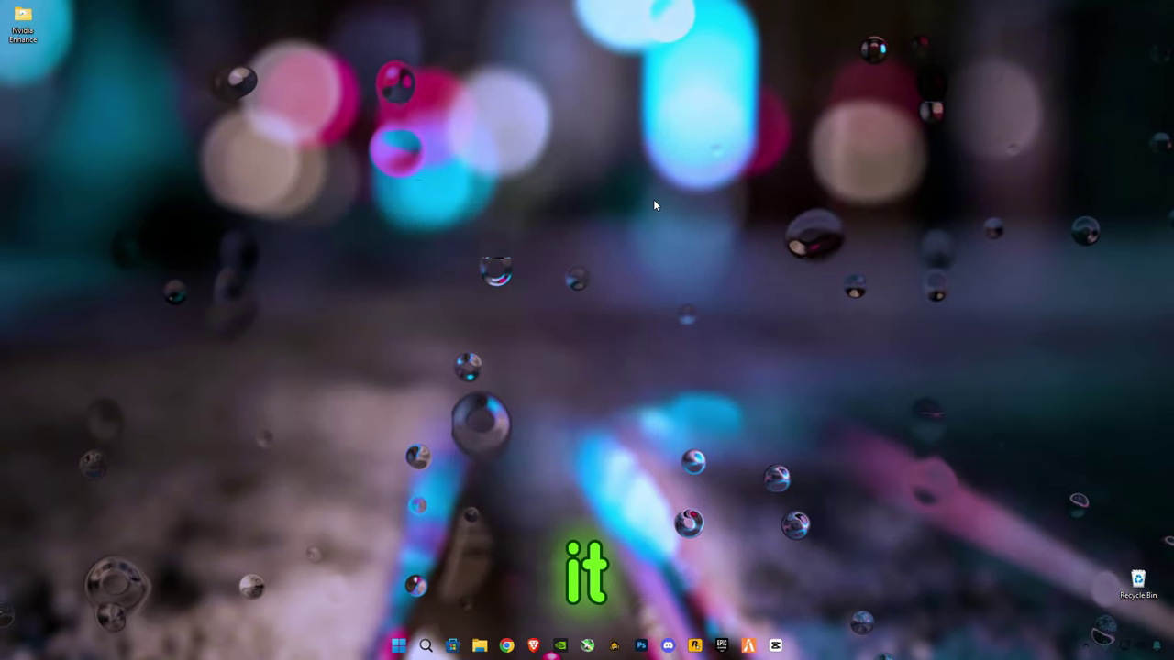
Launch NVIDIA Control Panel from the desktop context menu and browse the global 3D settings list
right_click(653, 203)
left_click(707, 458)
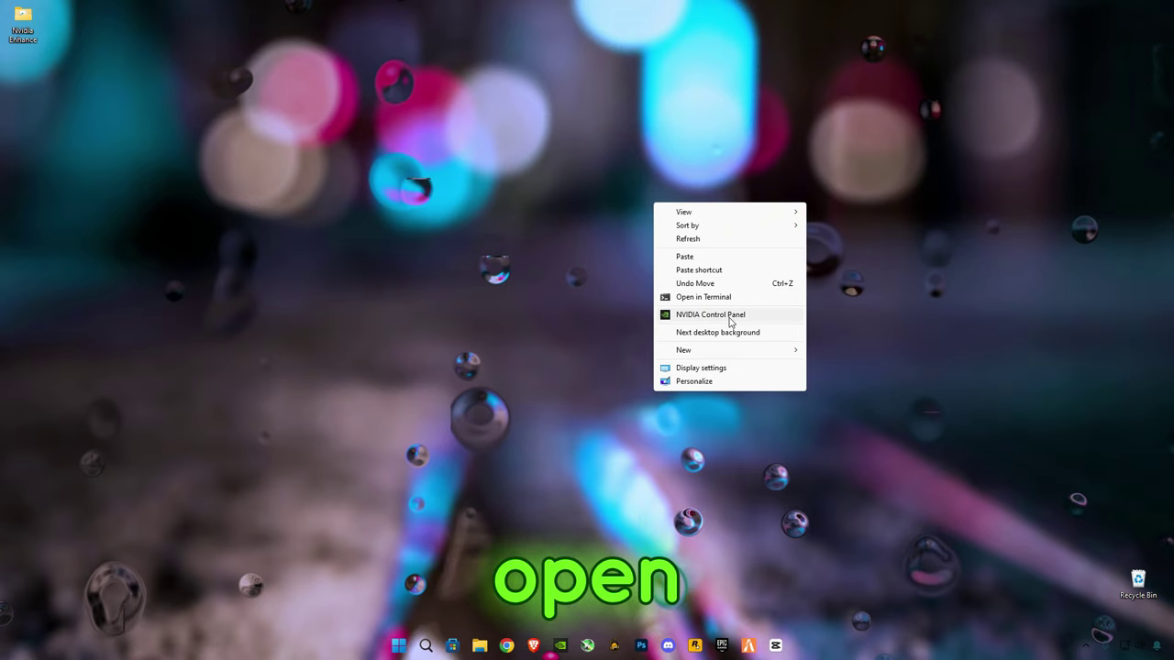
left_click(731, 317)
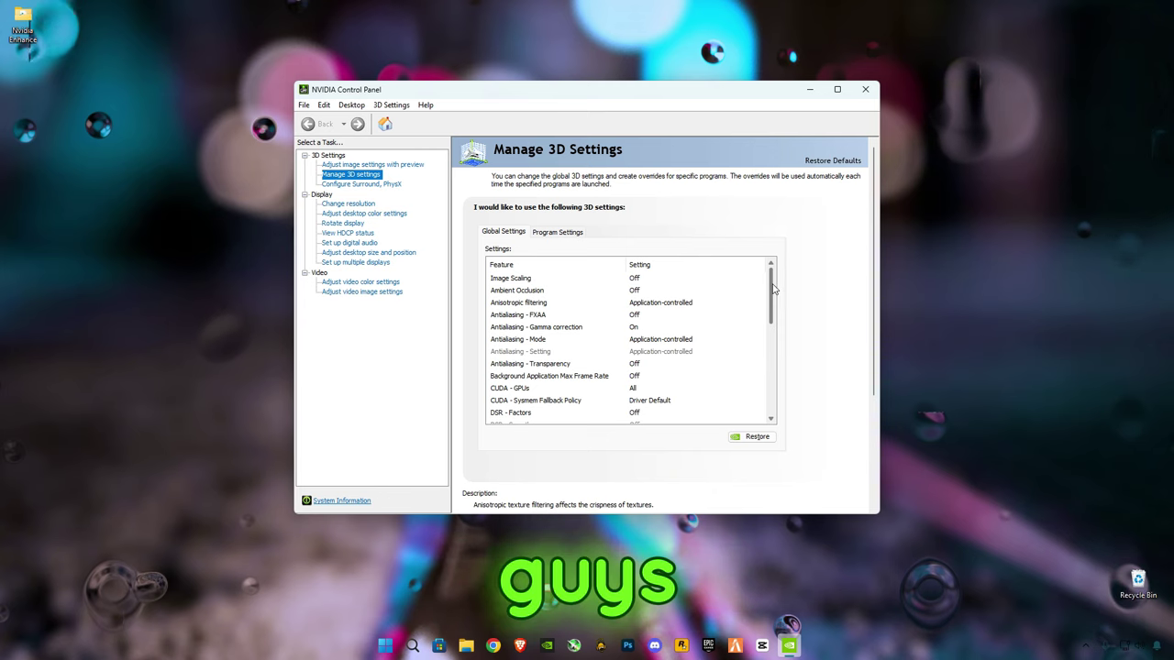
scroll(772, 299, "down", 1)
mouse_move(772, 299)
left_mouse_down()
mouse_move(770, 387)
mouse_move(775, 296)
left_mouse_up()
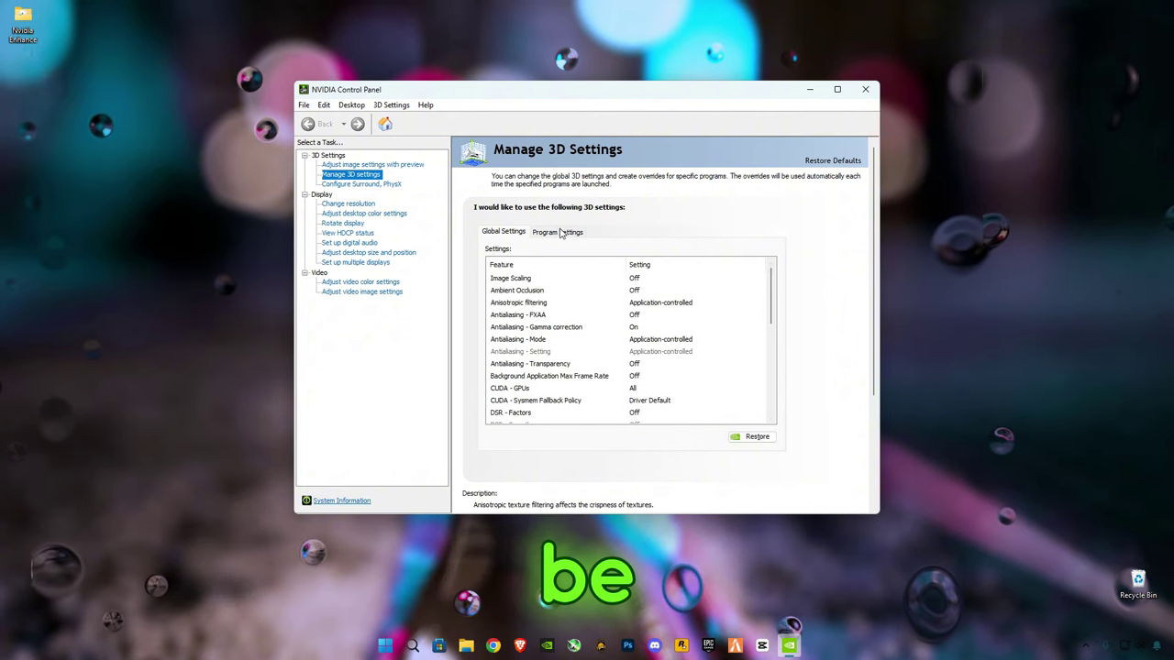
Add Fortnite from the program list under Program Settings for custom 3D settings
left_click(559, 233)
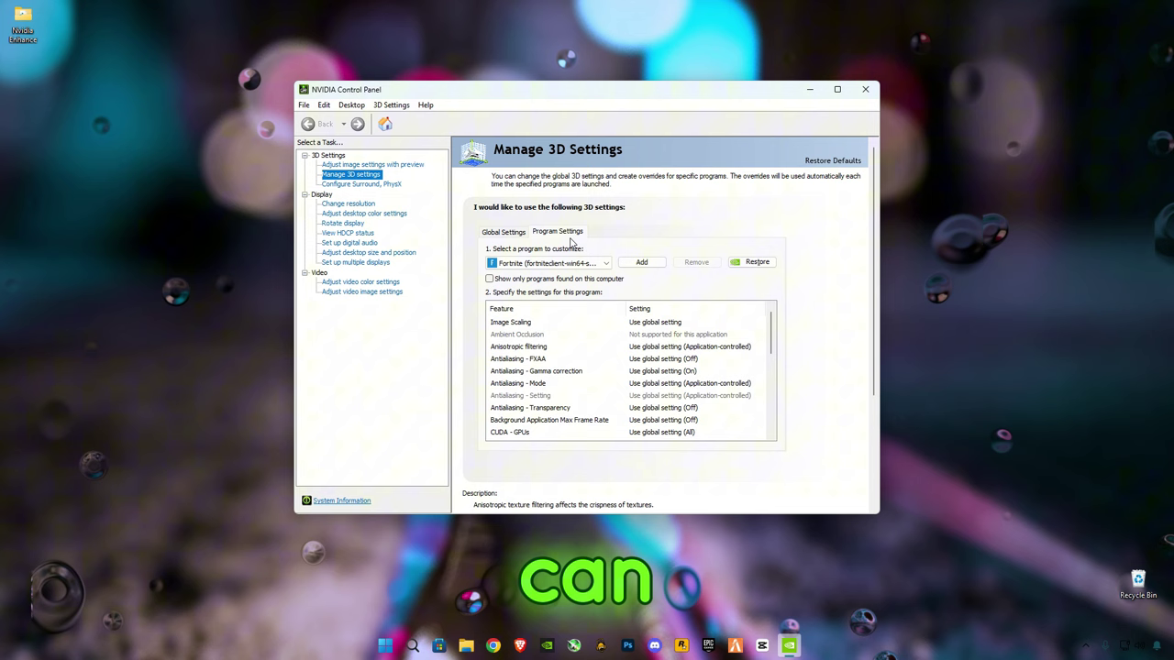
left_click(640, 263)
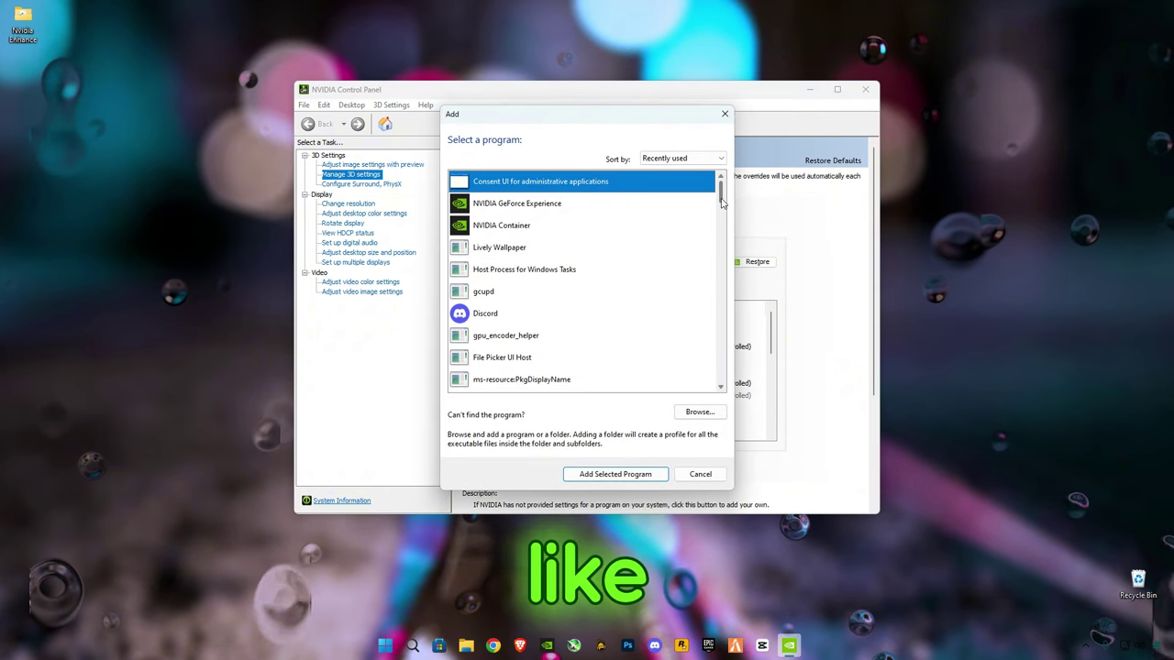
left_click_drag(722, 196, 727, 302)
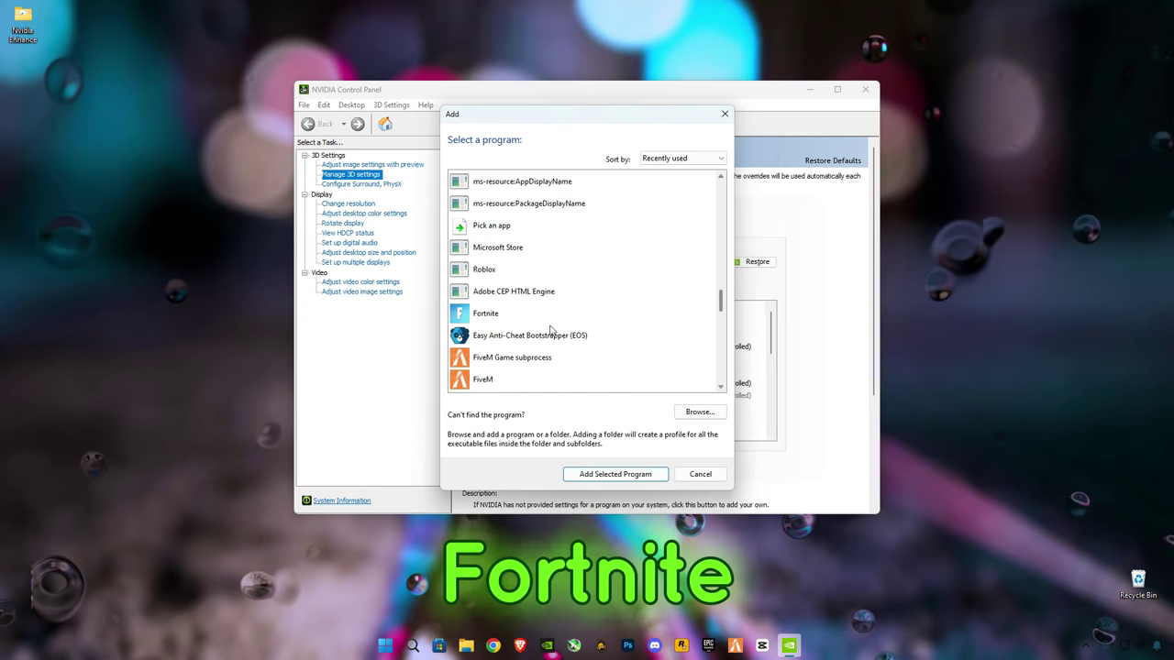
left_click(486, 316)
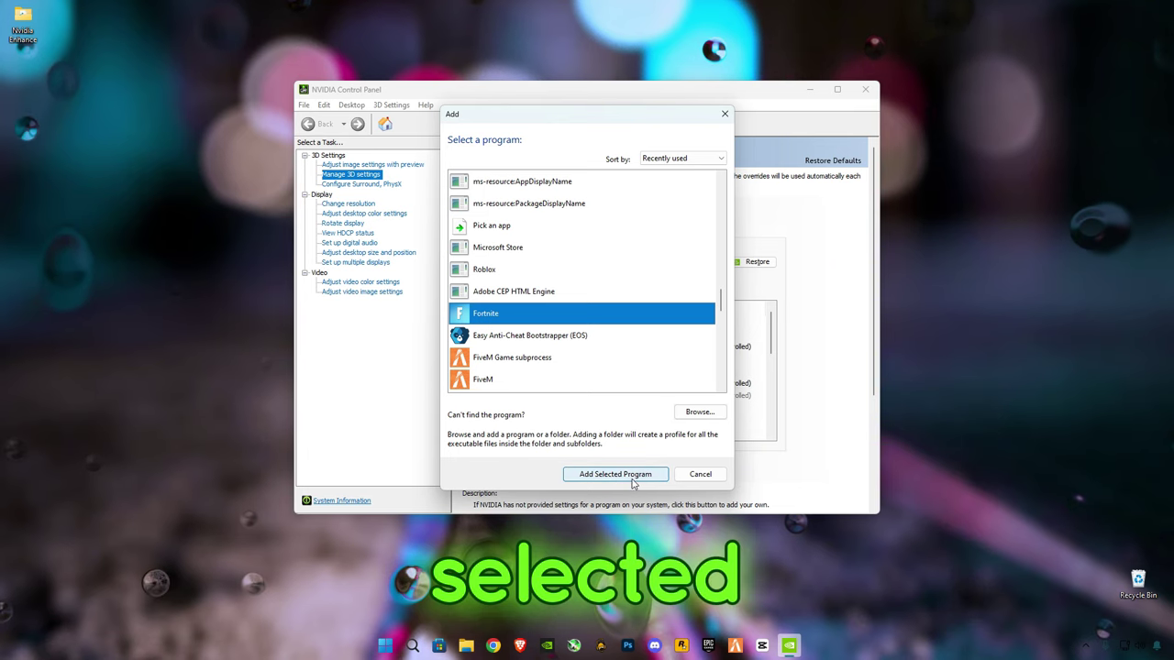
left_click(614, 474)
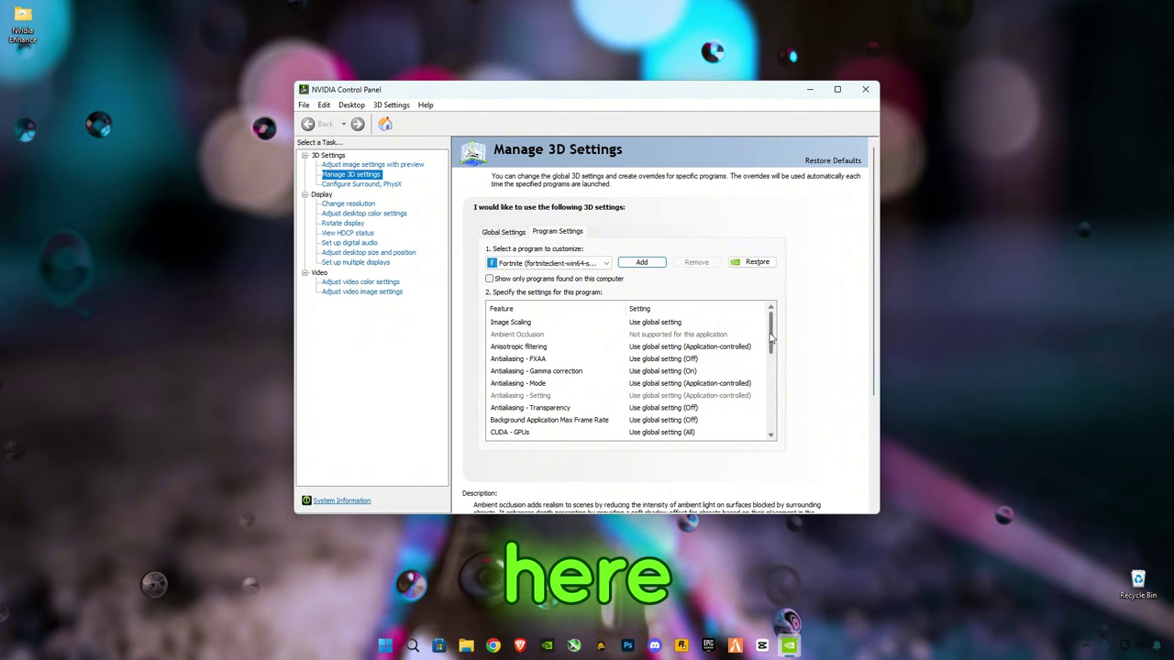
Set Fortnite's Low Latency Mode to Ultra
scroll(770, 338, "down", 10)
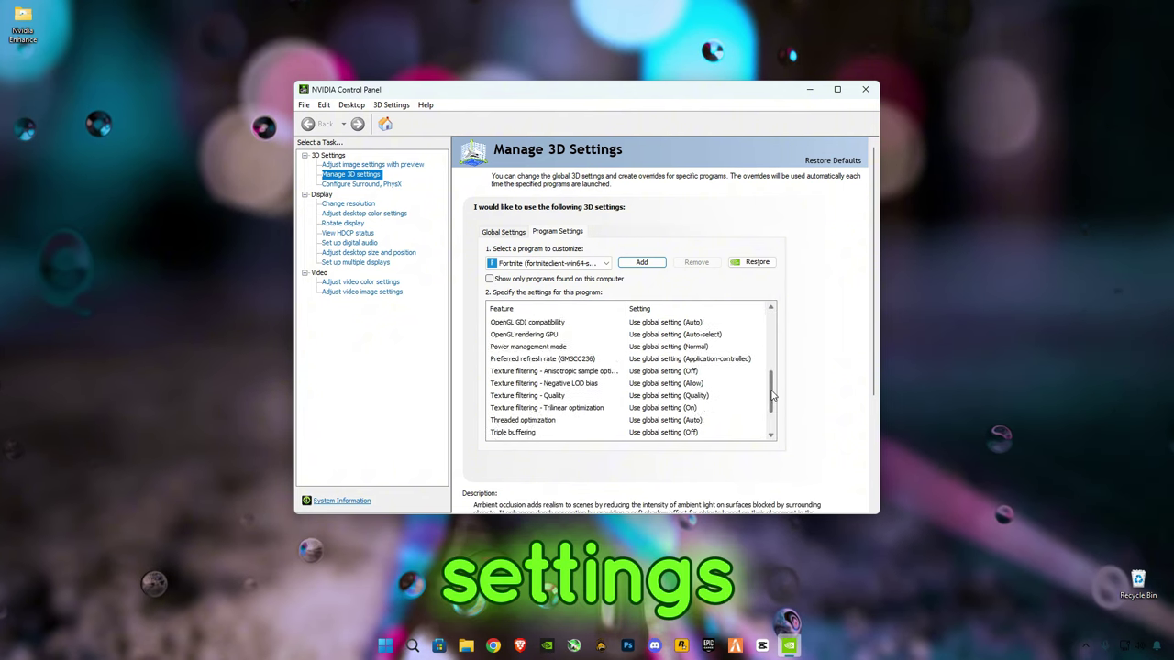
scroll(770, 339, "up", 10)
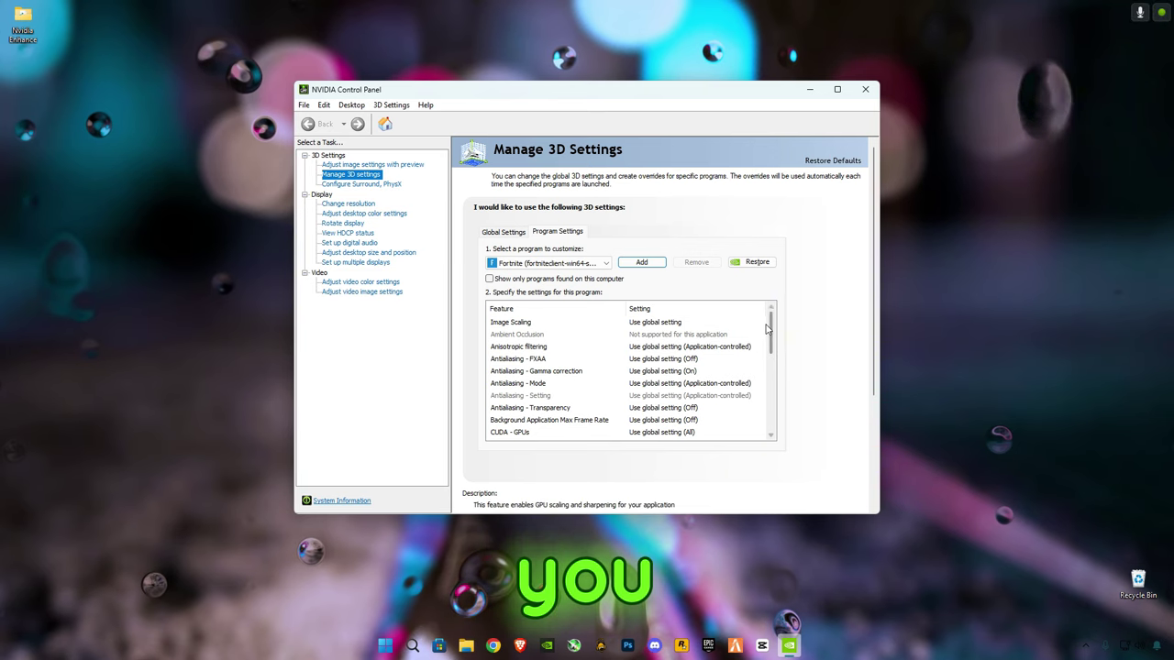
scroll(773, 321, "down", 1)
scroll(773, 319, "up", 1)
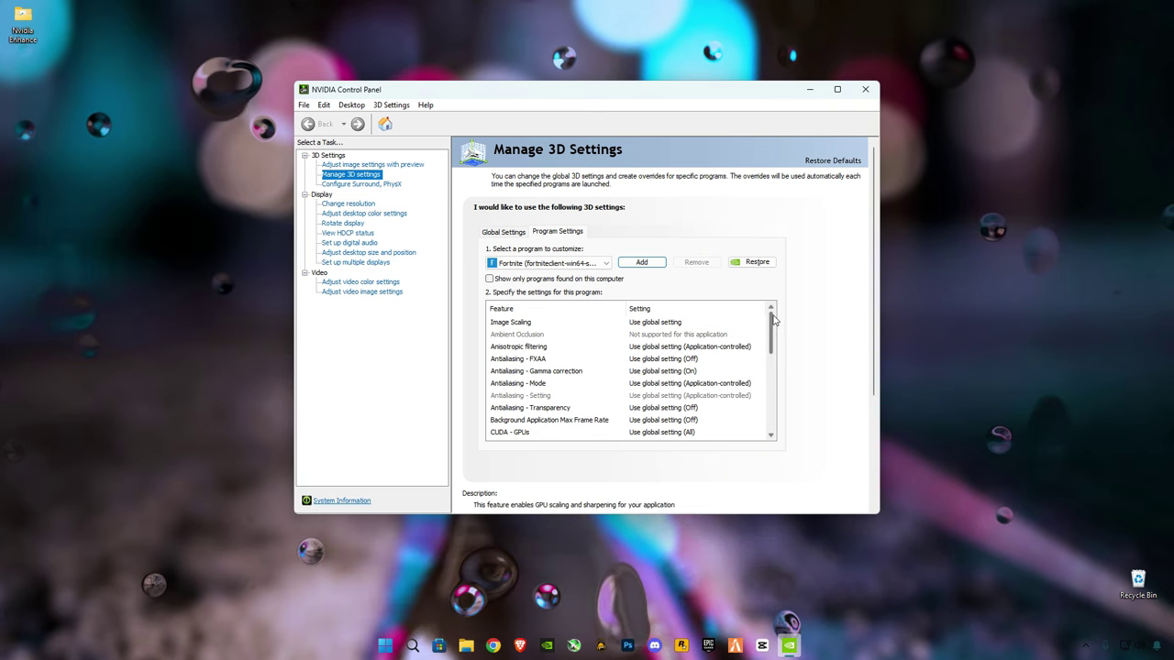
left_click_drag(773, 322, 771, 348)
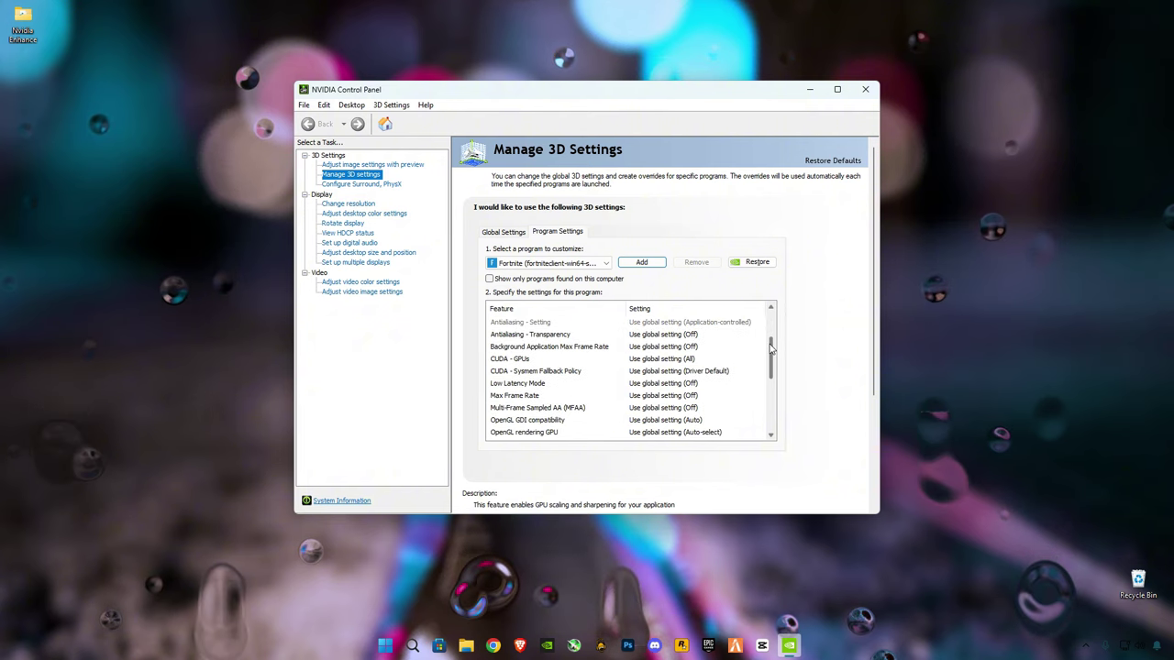
left_click_drag(771, 349, 770, 342)
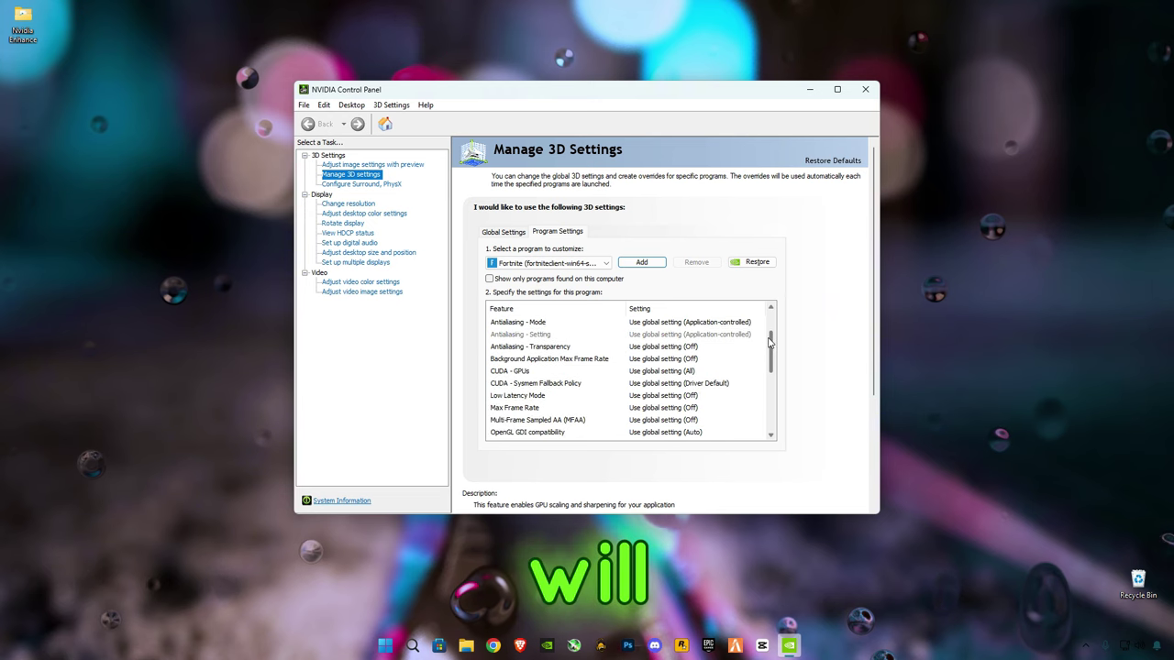
left_click(660, 395)
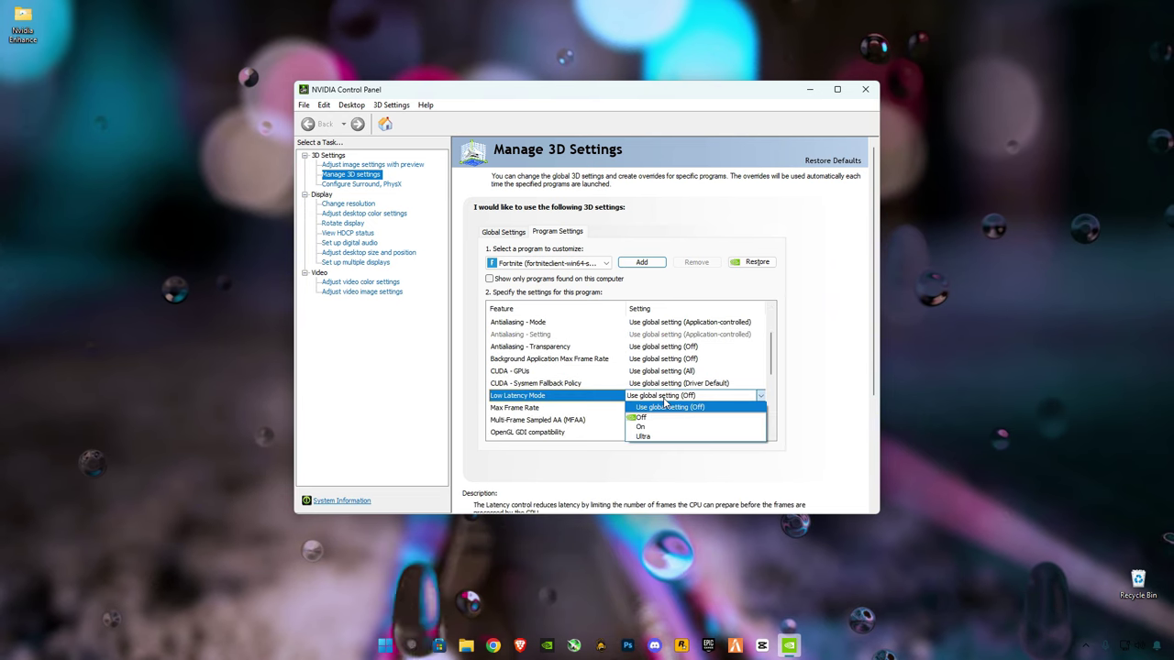
left_click(650, 438)
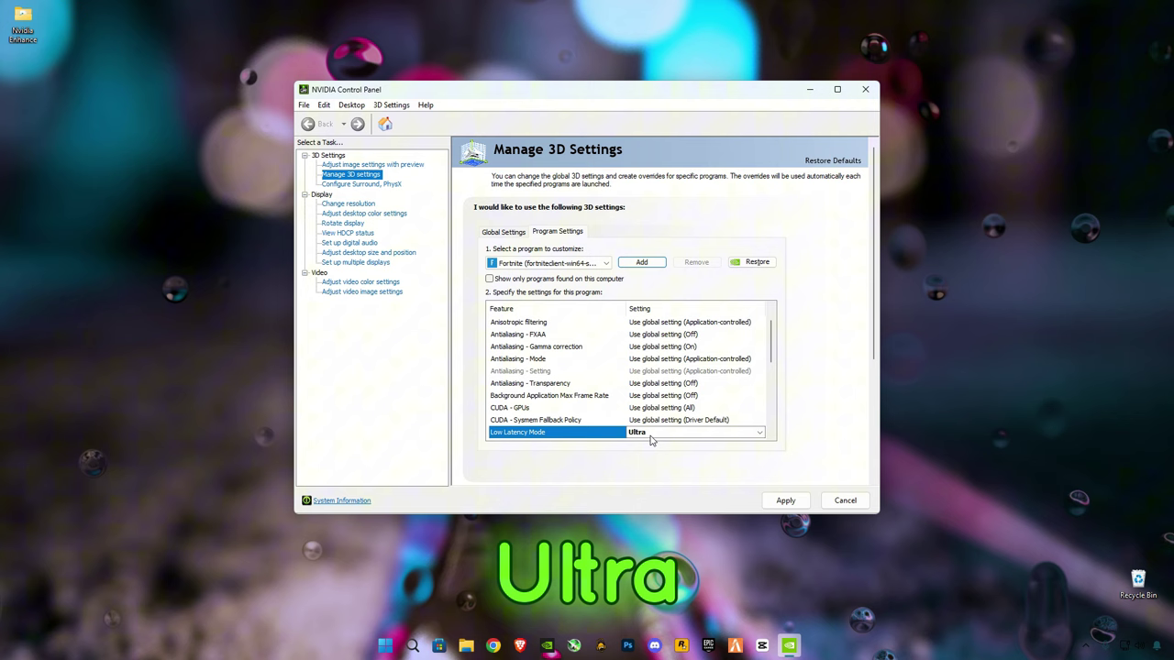
scroll(697, 395, "down", 1)
scroll(660, 362, "down", 1)
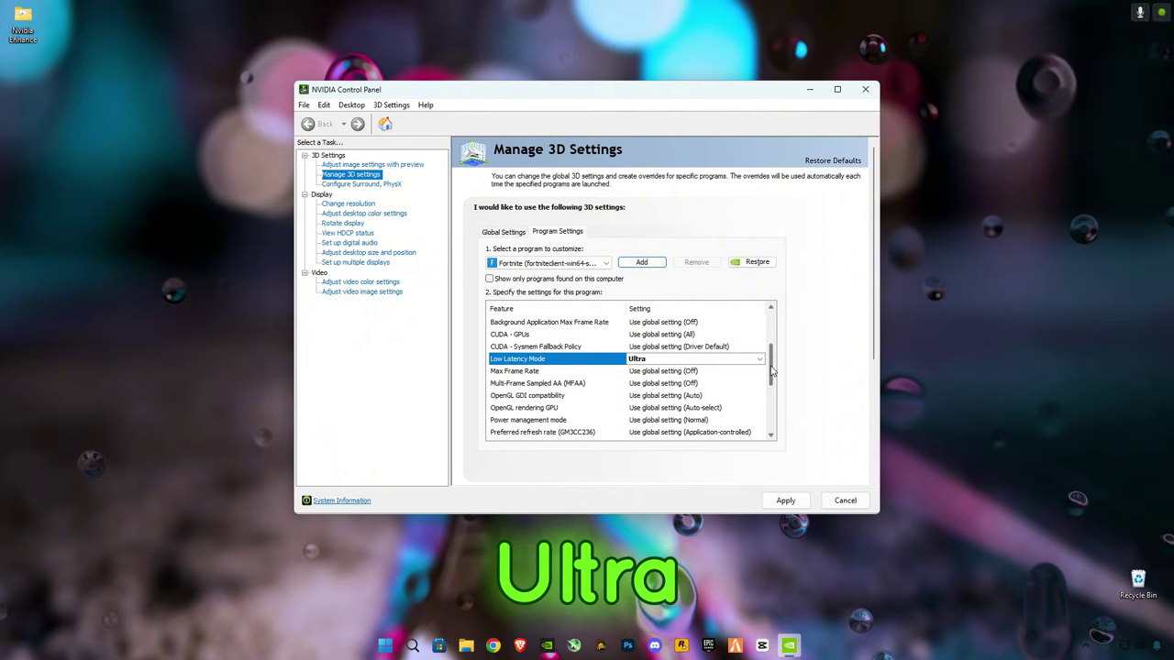
left_click(657, 358)
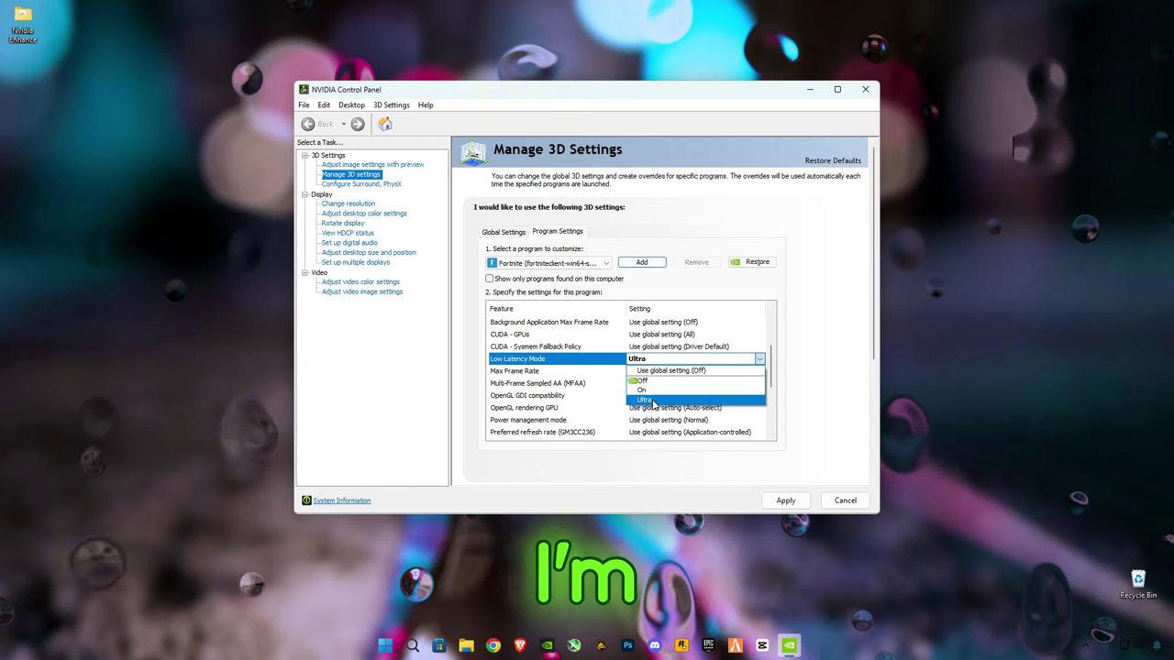
left_click(645, 401)
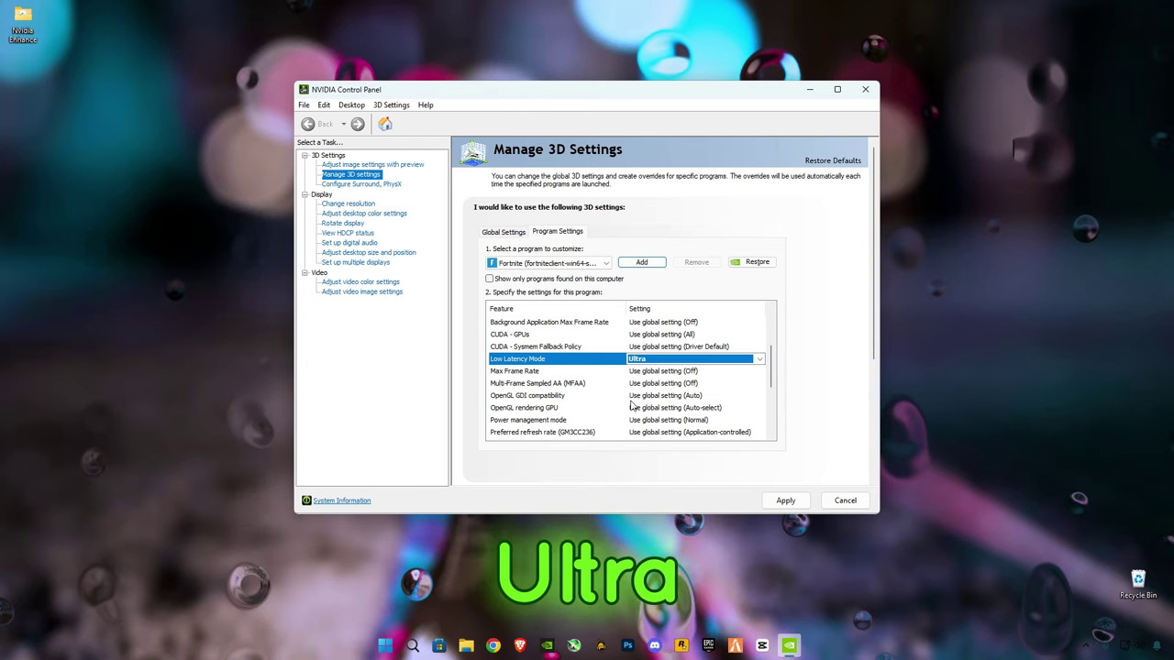
Turn Fortnite's Max Frame Rate cap Off and confirm it
left_click(528, 370)
left_click(679, 371)
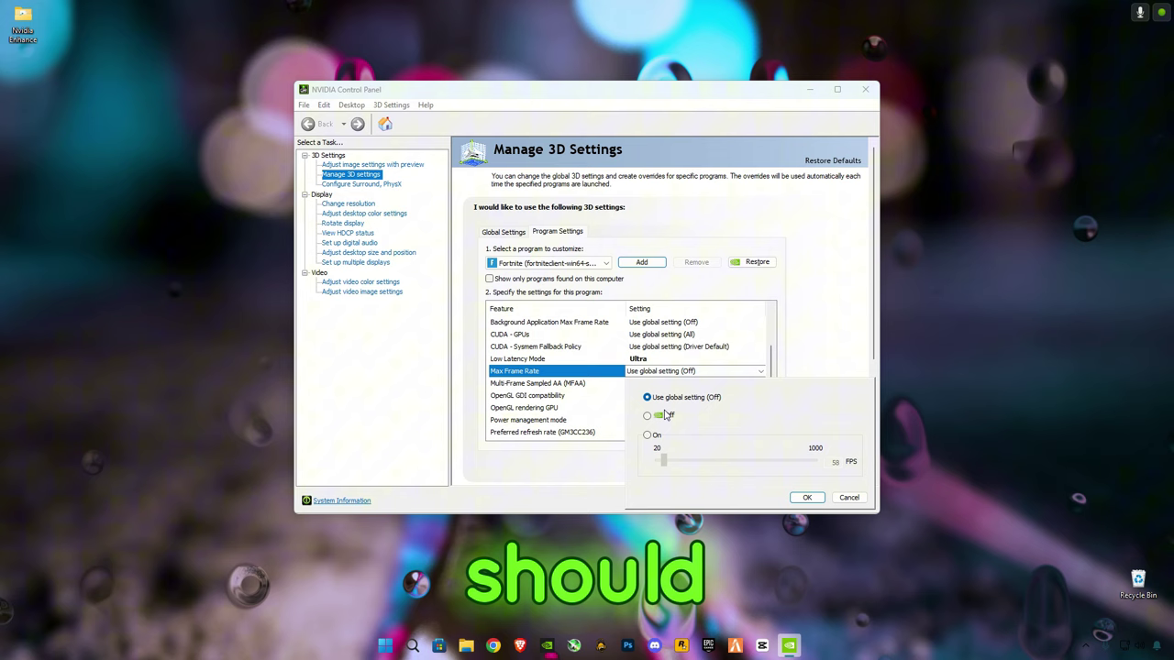
left_click(656, 417)
left_click(807, 497)
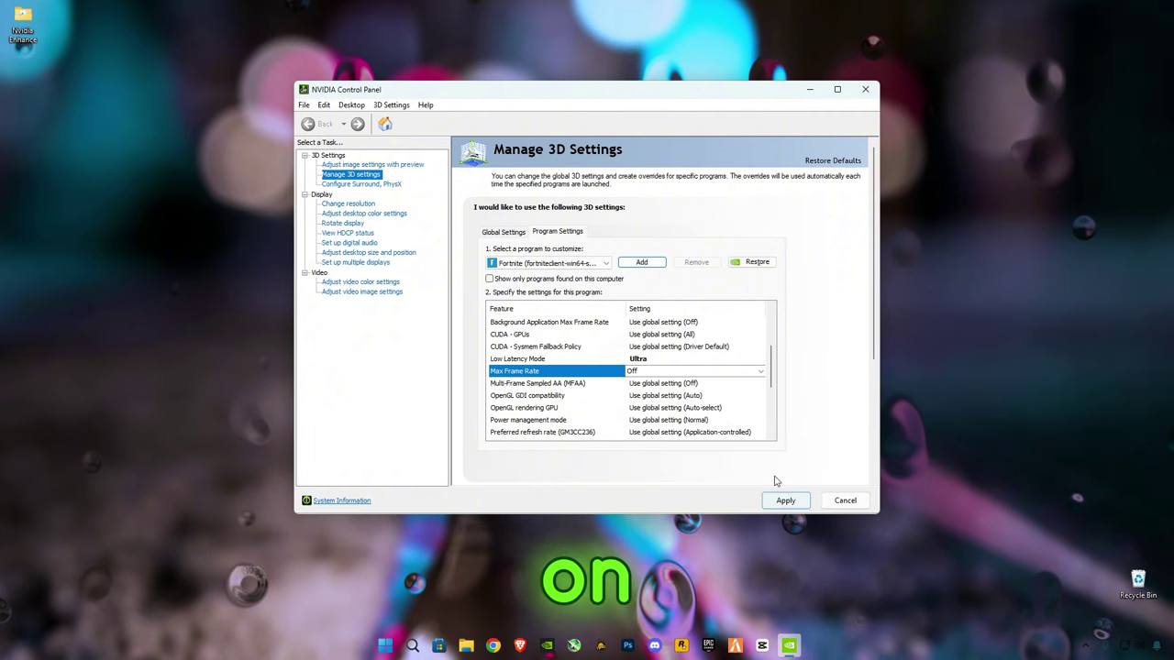
left_click_drag(773, 367, 772, 393)
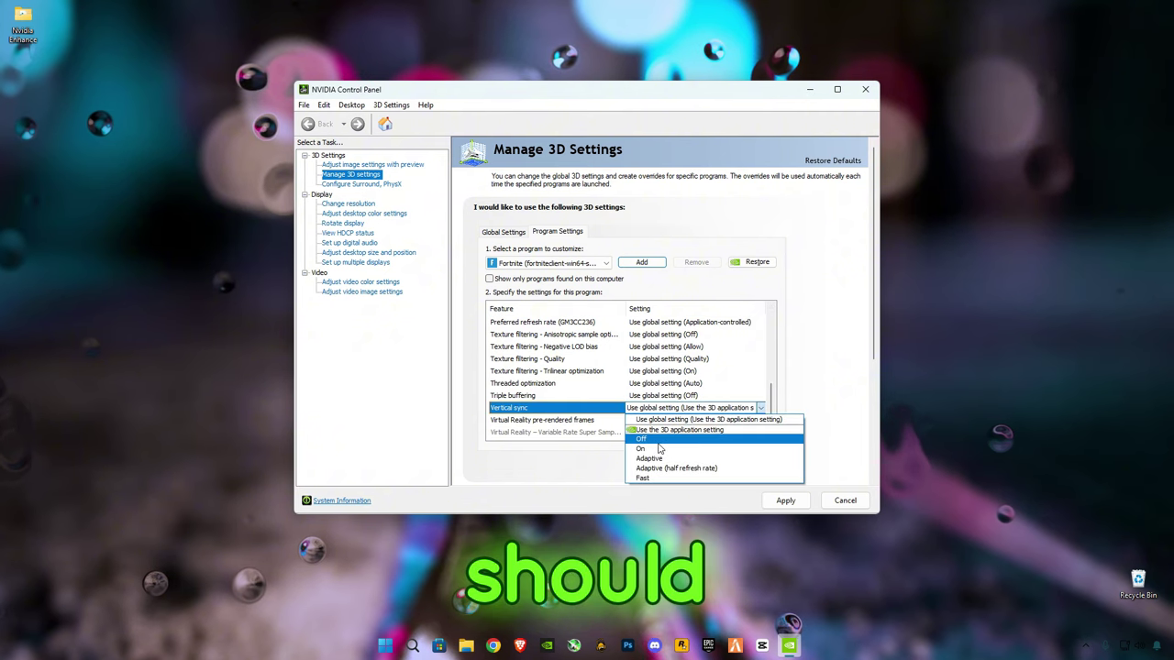
Set Vertical sync Off, Antialiasing - Transparency Off, and Antialiasing - Mode Application-controlled
left_click(642, 439)
left_click_drag(771, 408, 773, 338)
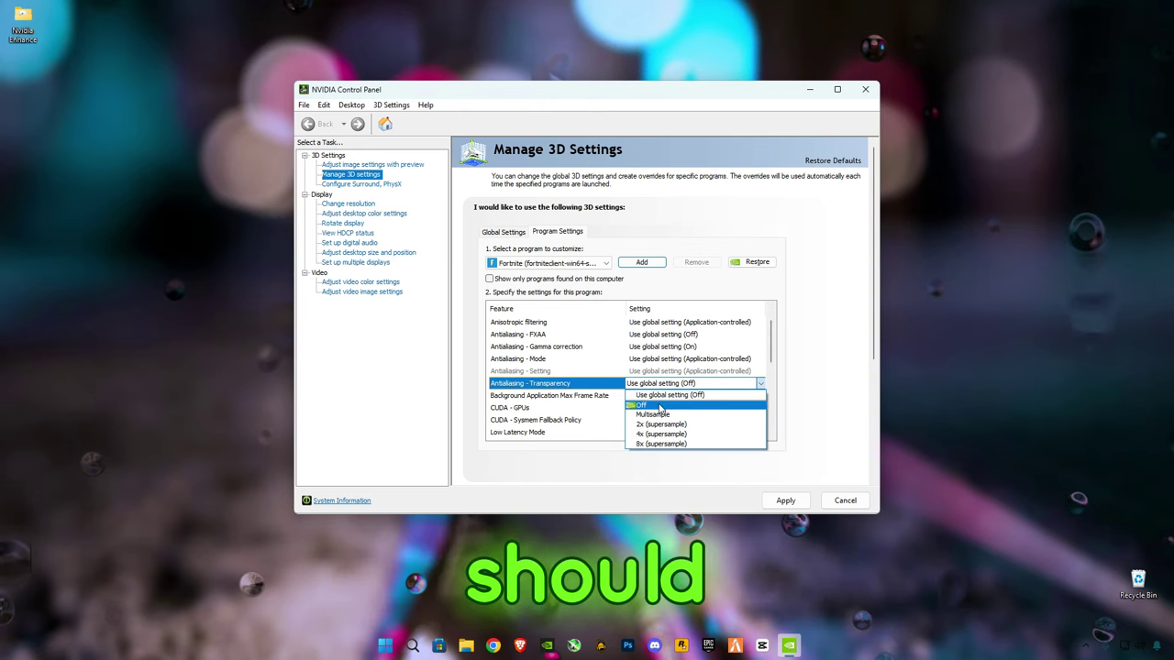
left_click(647, 405)
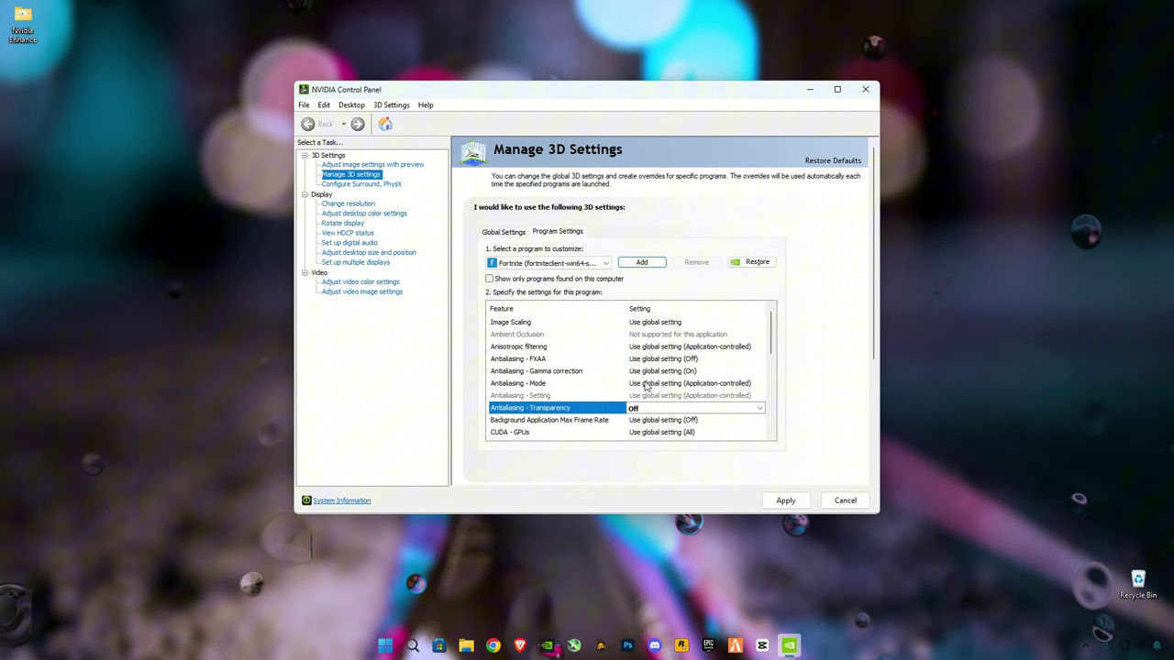
left_click(646, 383)
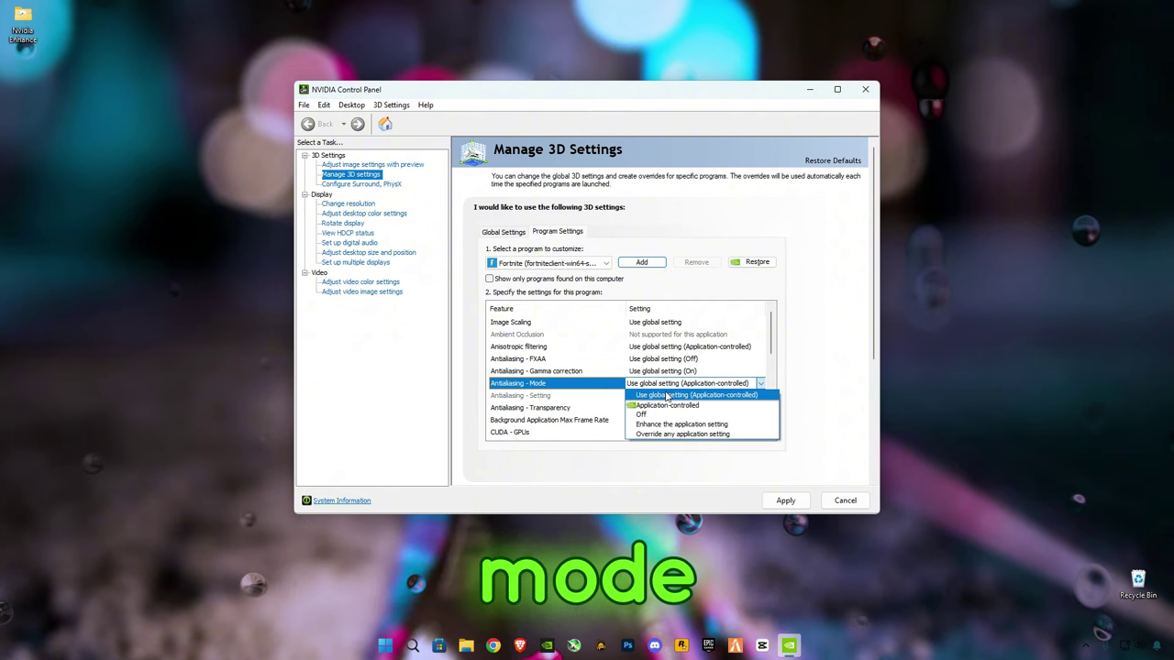
left_click(662, 404)
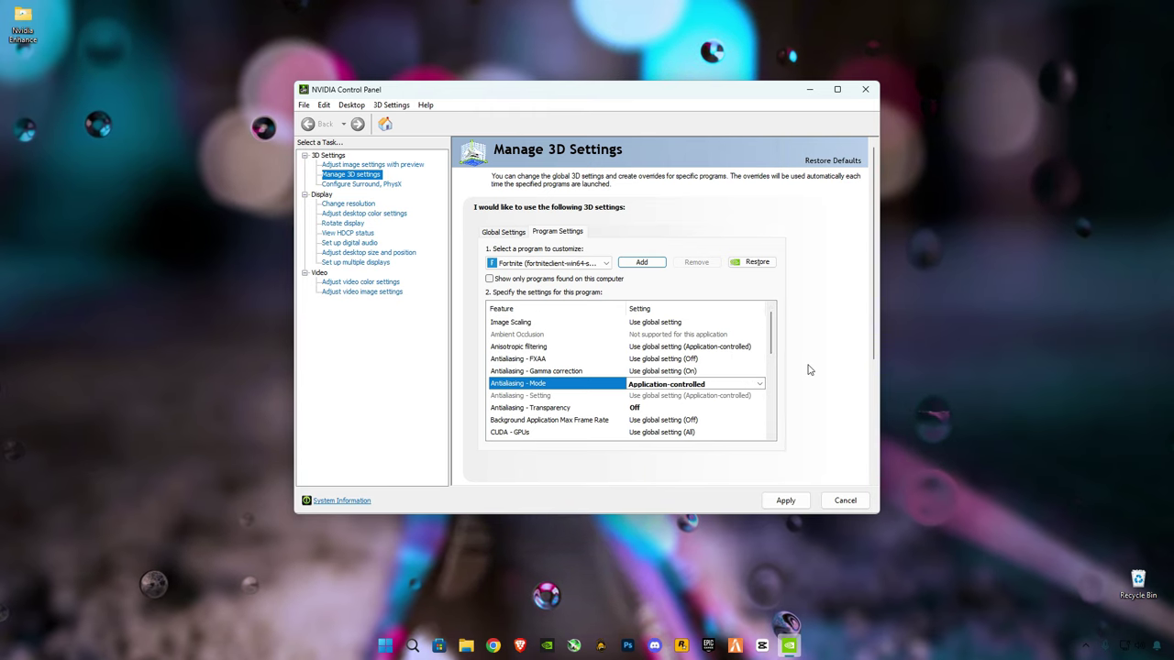
left_click_drag(775, 332, 777, 417)
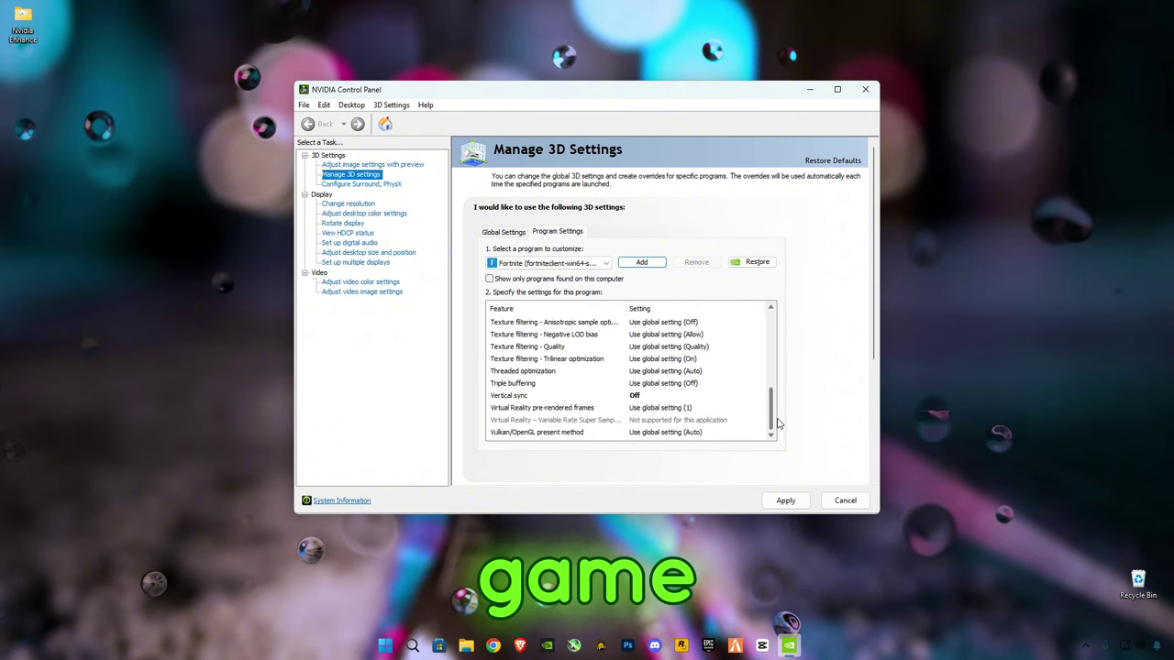
mouse_move(778, 417)
left_mouse_down()
mouse_move(769, 330)
mouse_move(775, 418)
left_mouse_up()
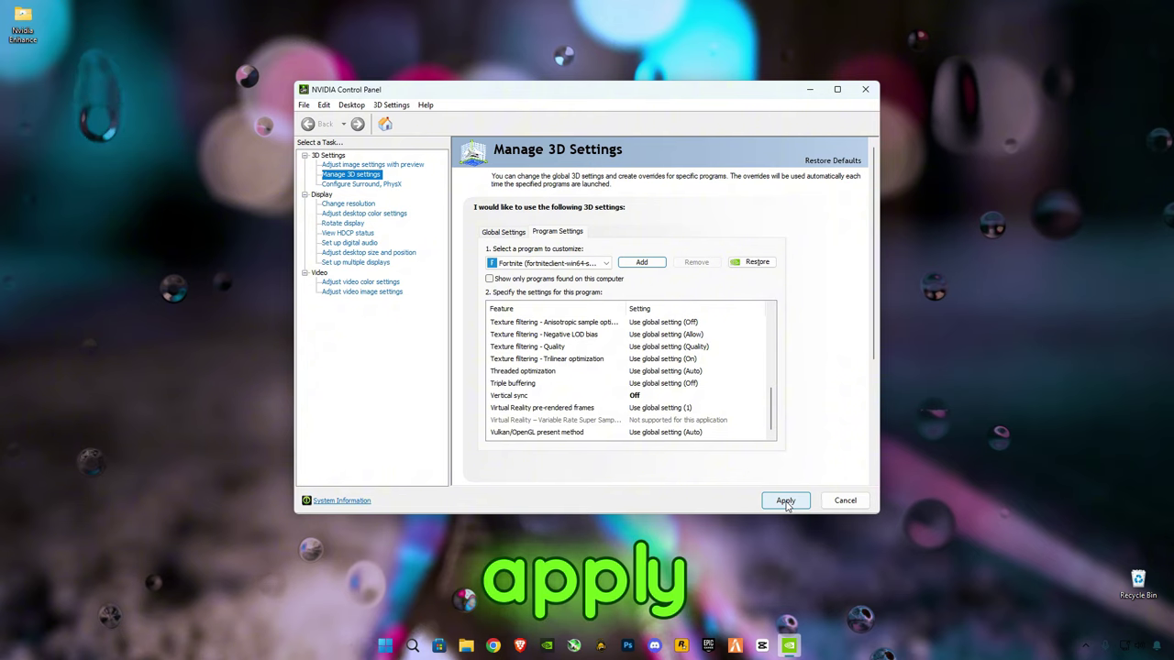
Apply the Fortnite 3D setting changes and browse the task tree pages
left_click(786, 502)
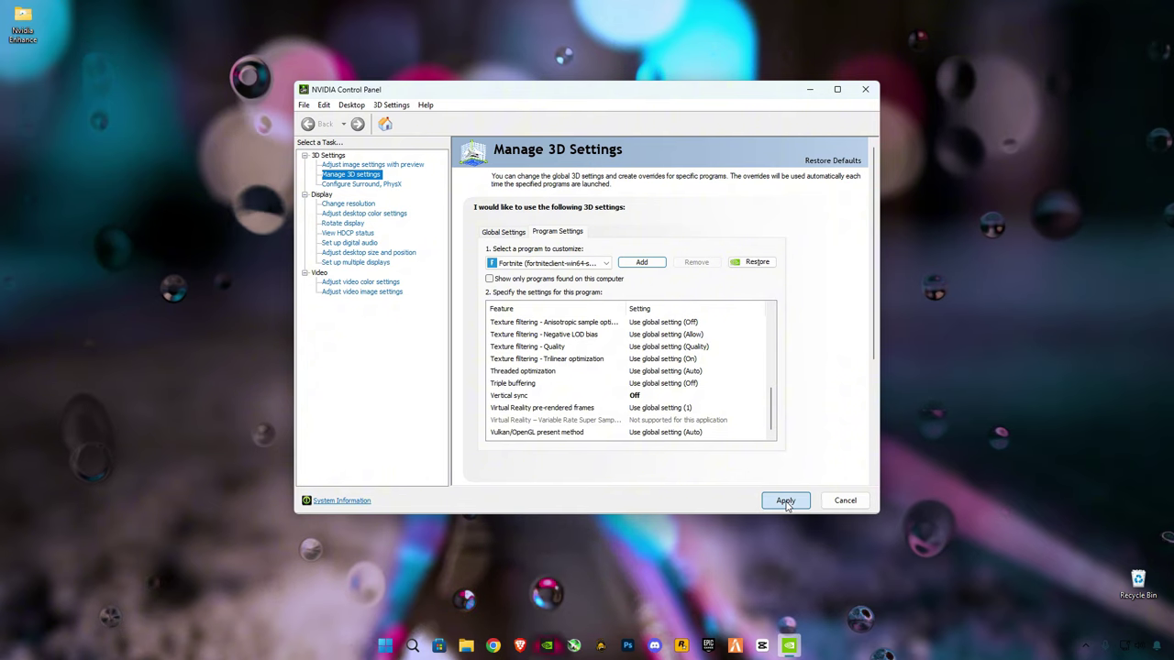
left_click(365, 165)
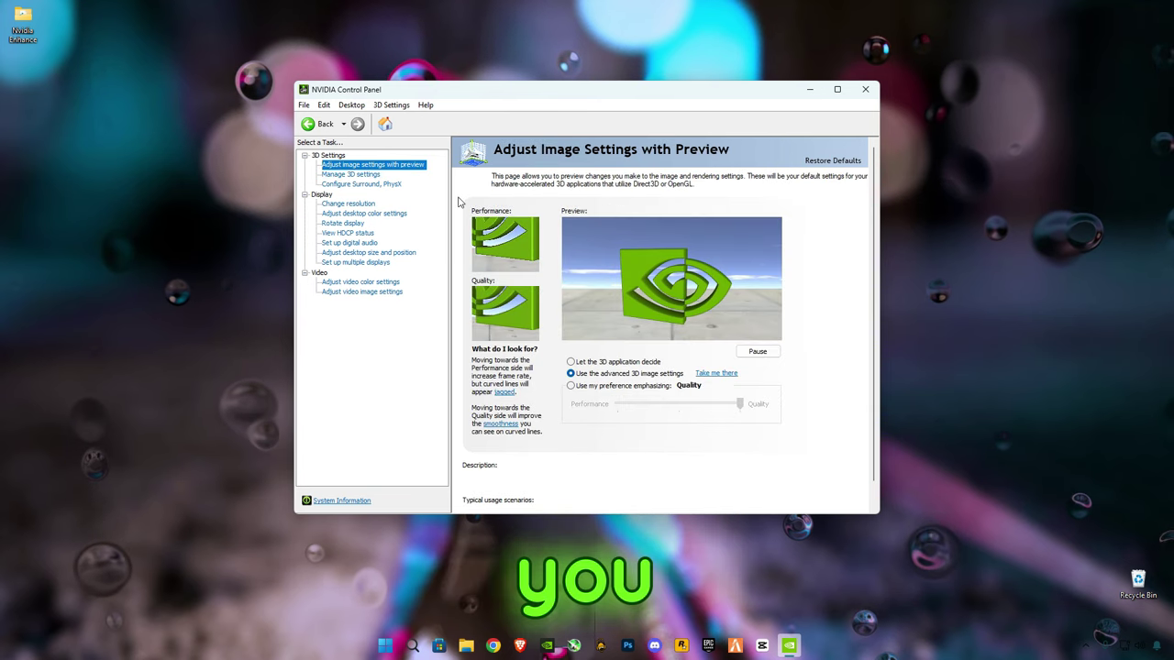
left_click(357, 185)
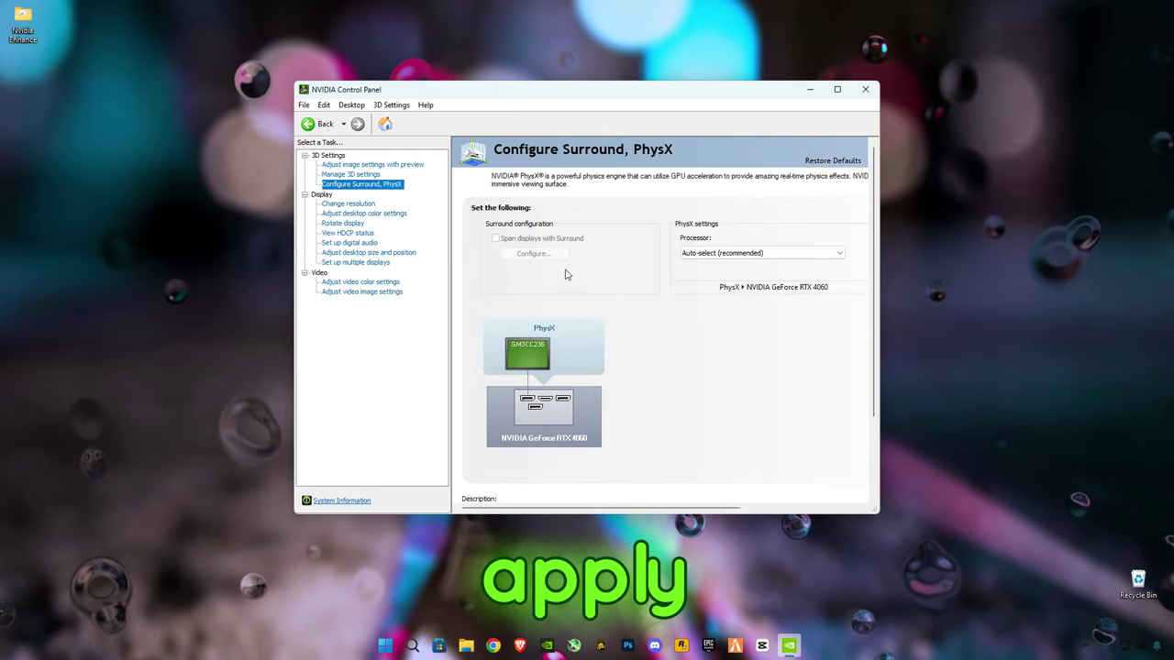
Confirm the display runs at 1920 × 1080 with the highest refresh rate, 165Hz
left_click(348, 205)
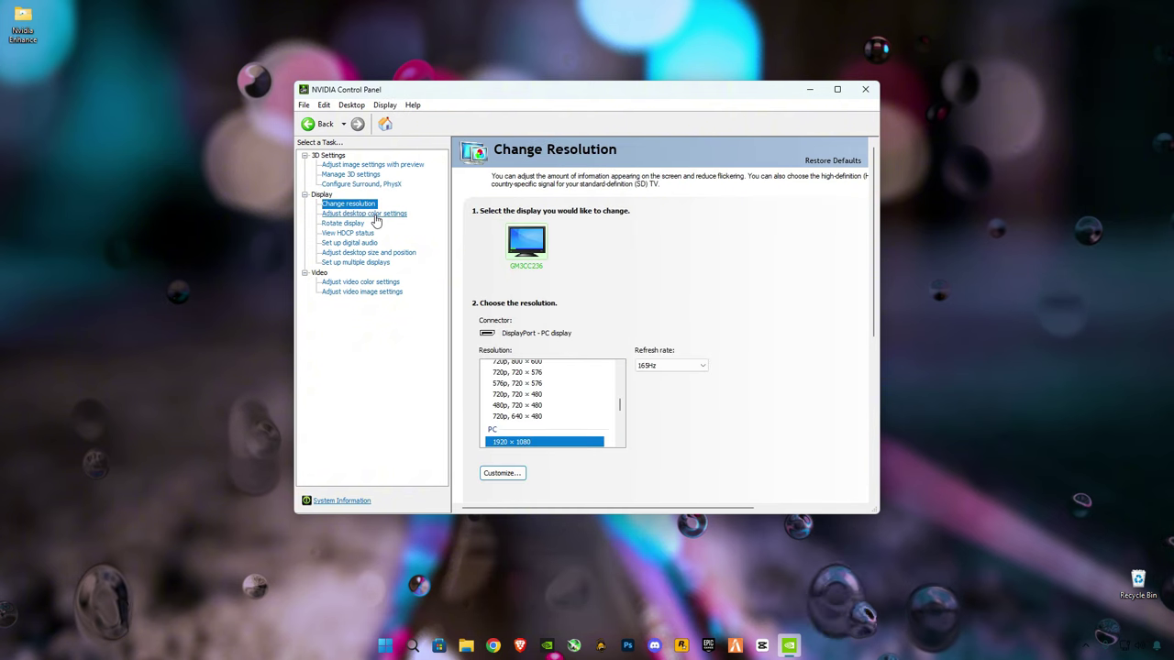
left_click(669, 365)
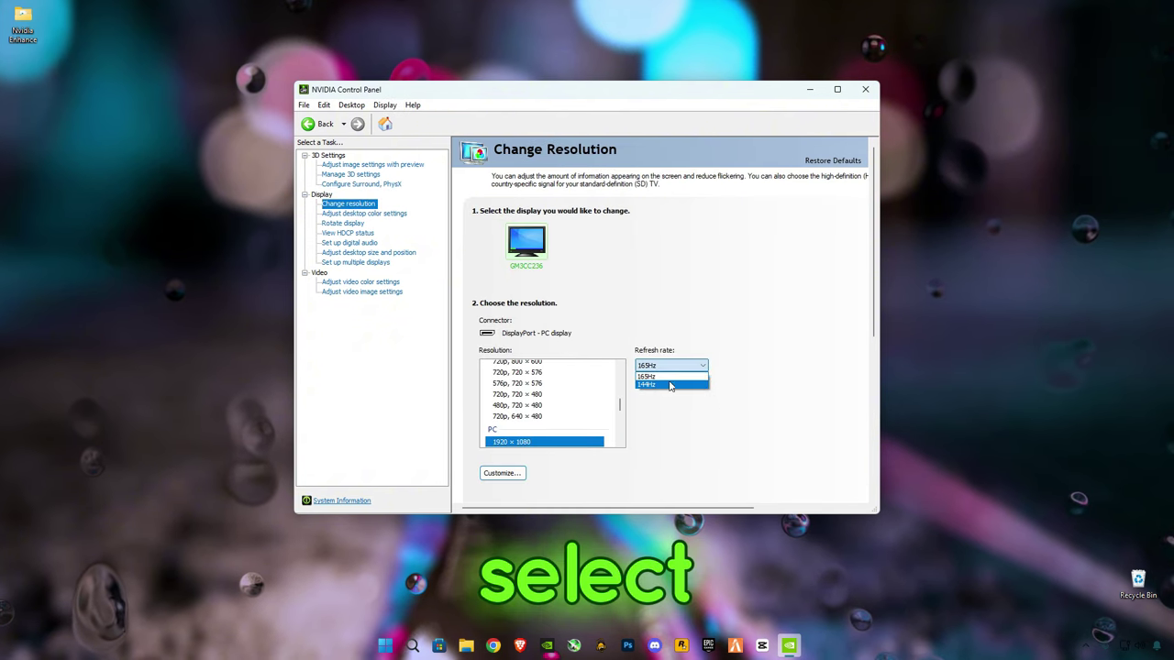
left_click(656, 379)
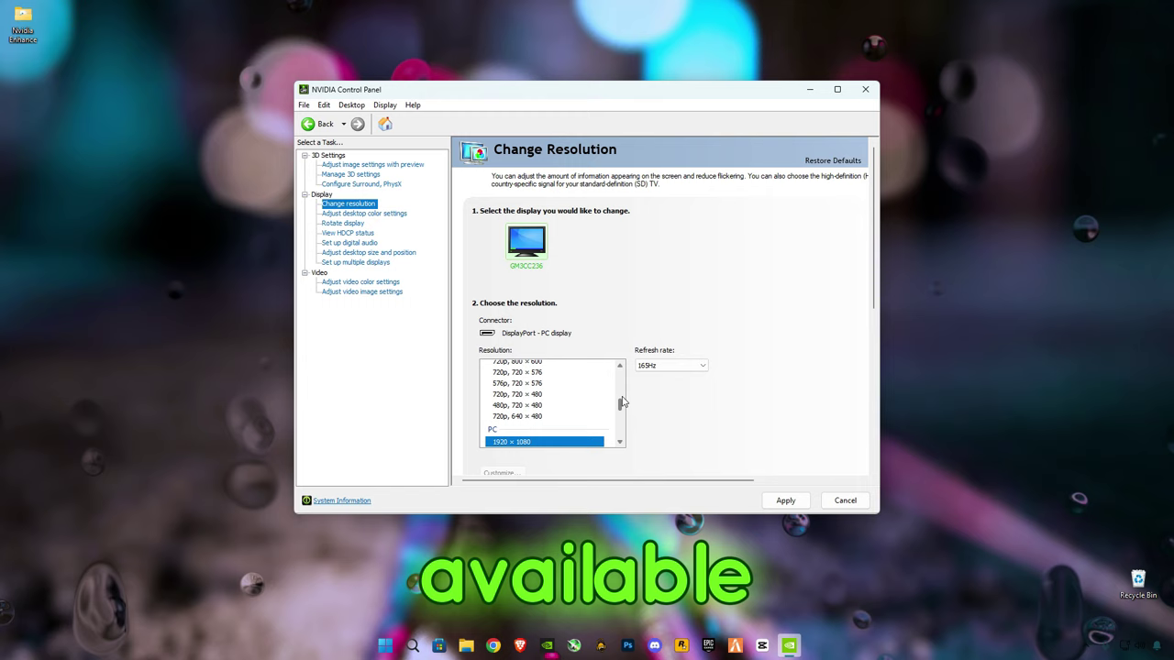
scroll(620, 408, "down", 1)
scroll(621, 408, "down", 1)
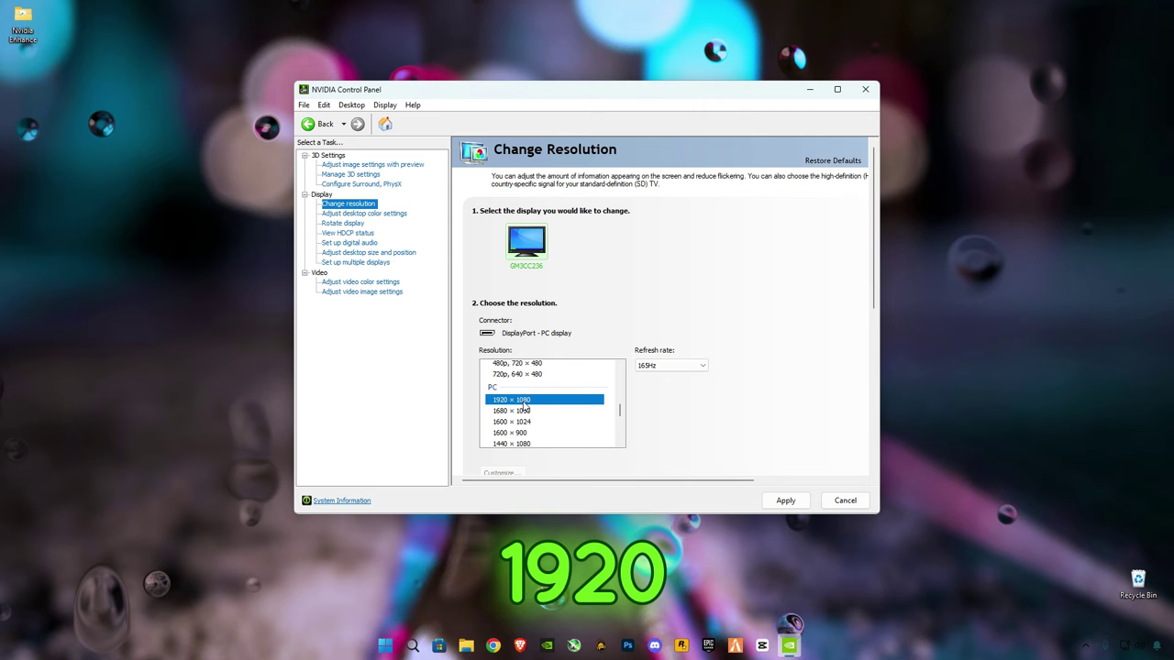
right_click(952, 237)
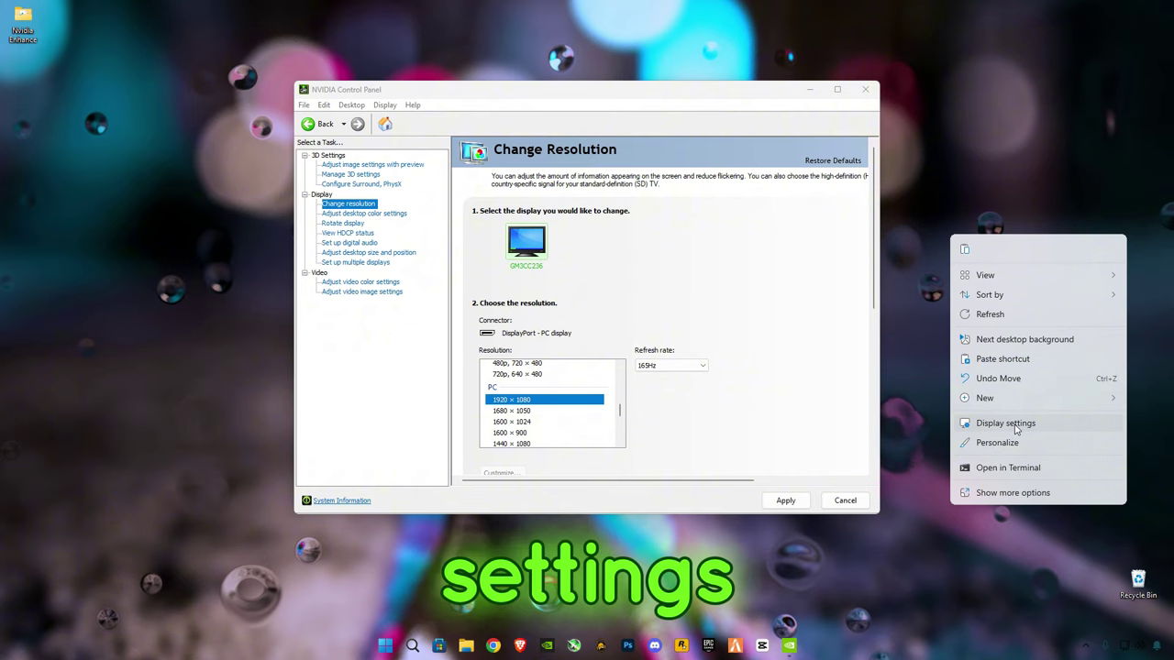
left_click(1016, 425)
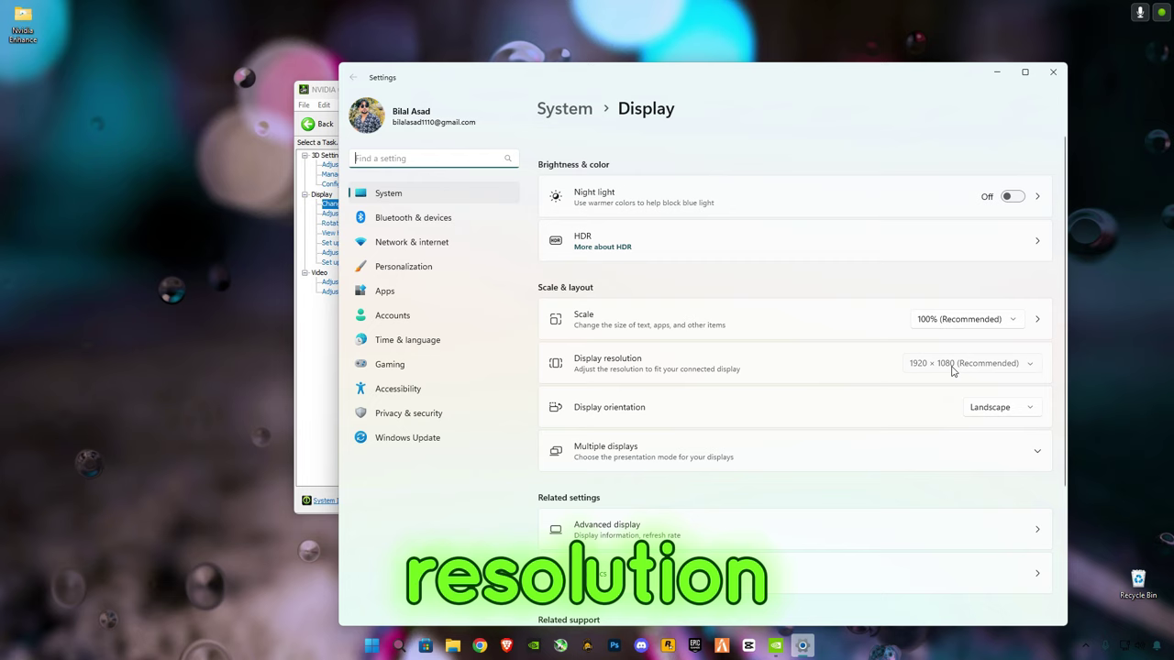
left_click(953, 370)
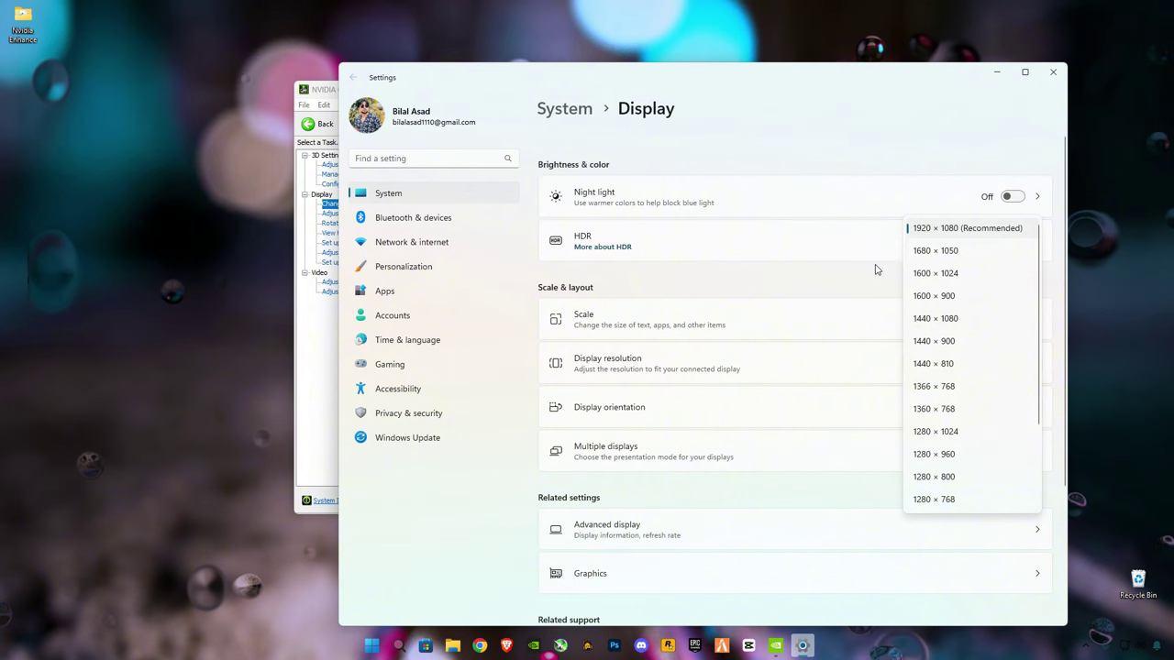
left_click(1017, 121)
left_click(1053, 70)
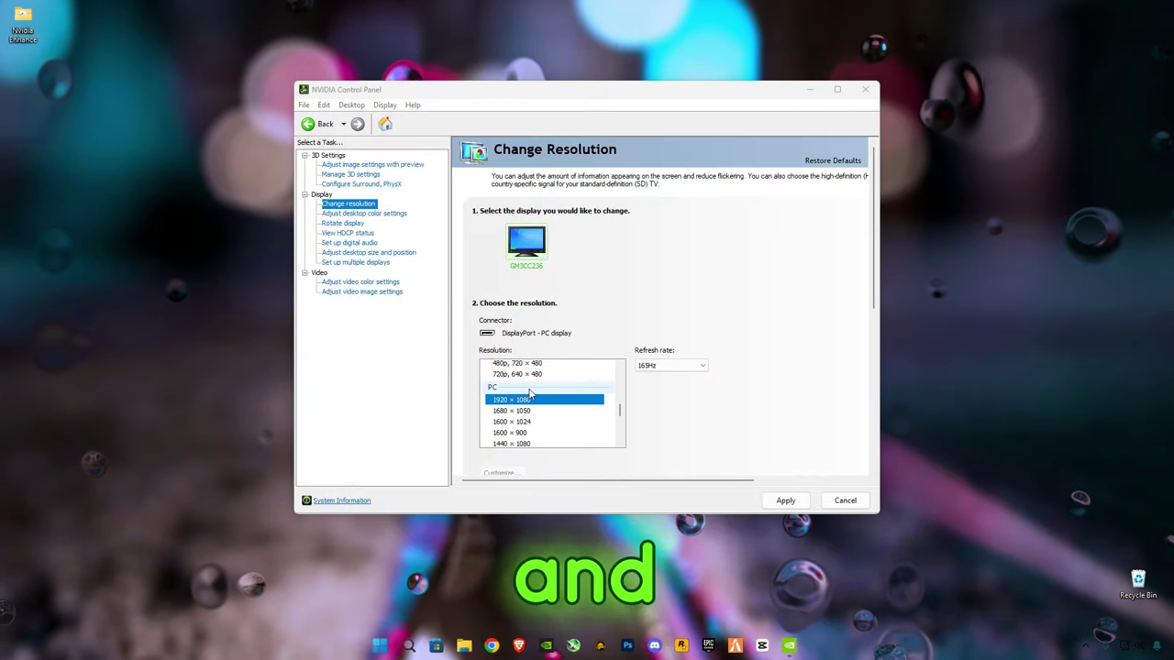
Apply desktop color settings (50% brightness, 50% contrast, gamma 1.00) and keep the configuration
left_click(354, 213)
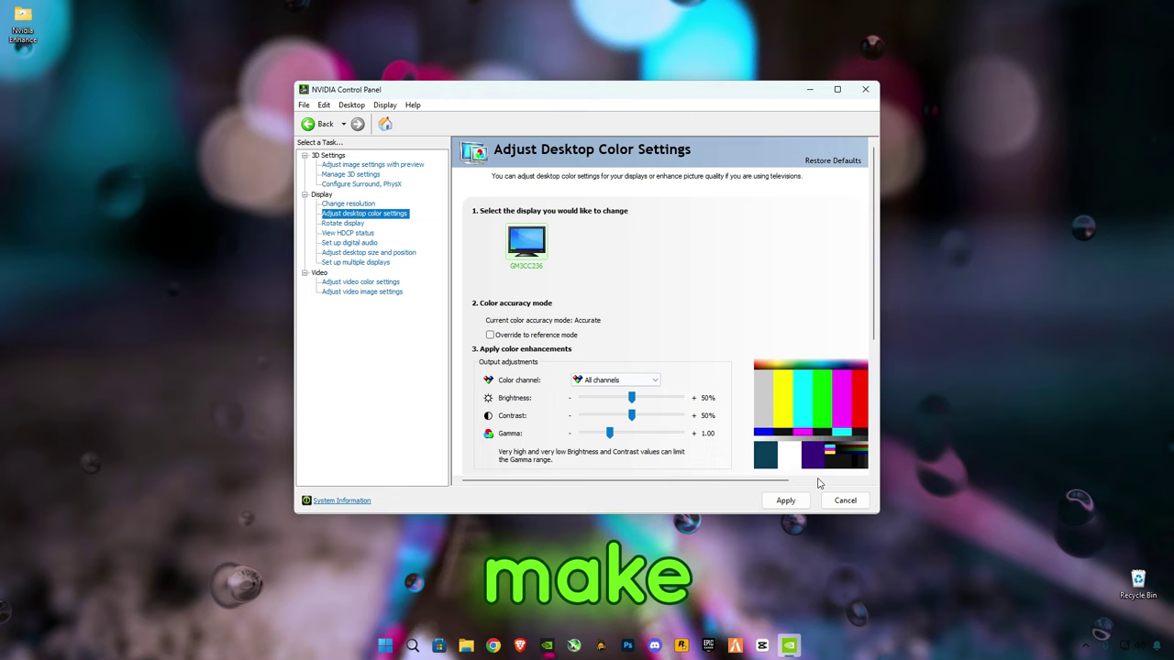
left_click(785, 500)
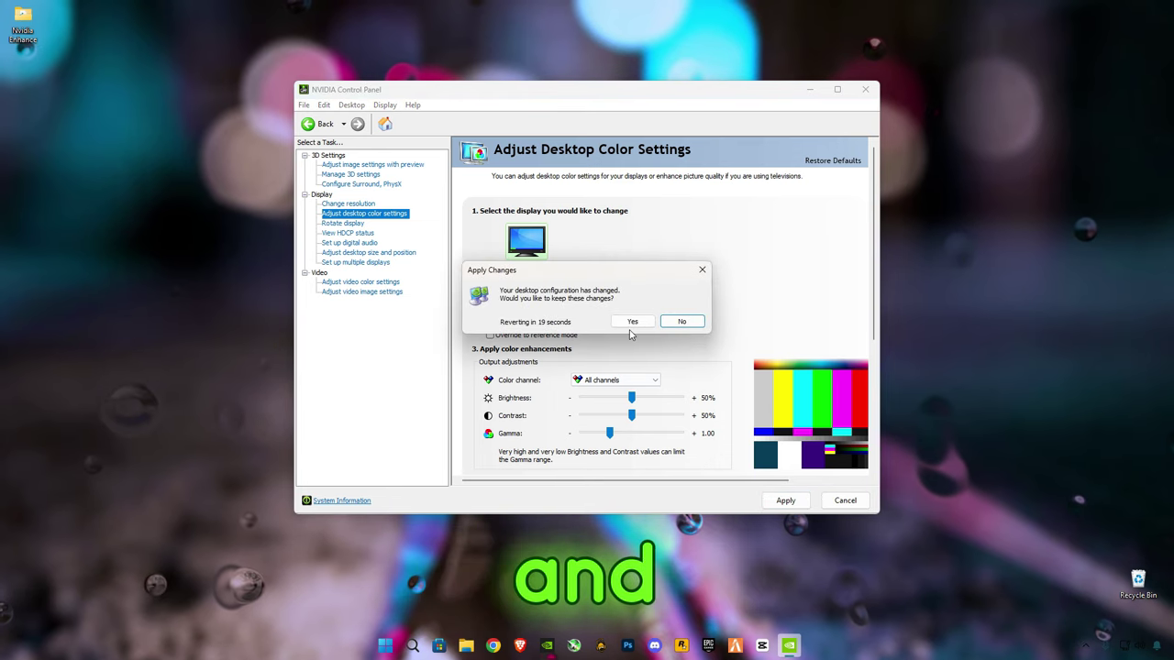
left_click(632, 321)
Close the NVIDIA Control Panel window to return to the desktop
left_click(867, 89)
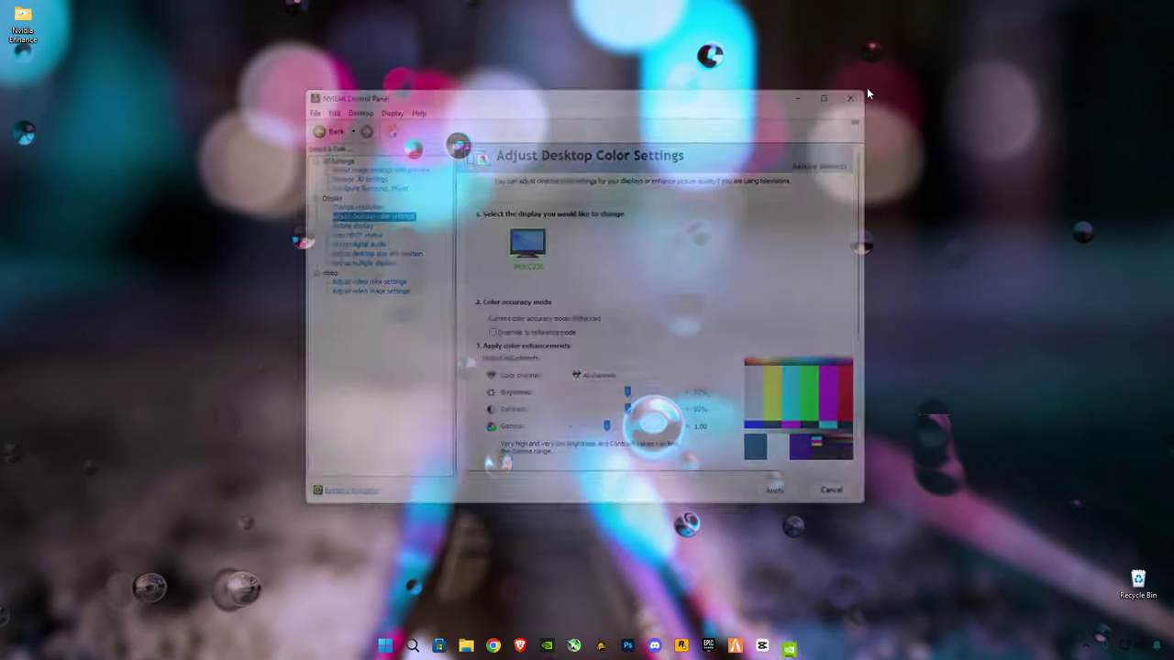